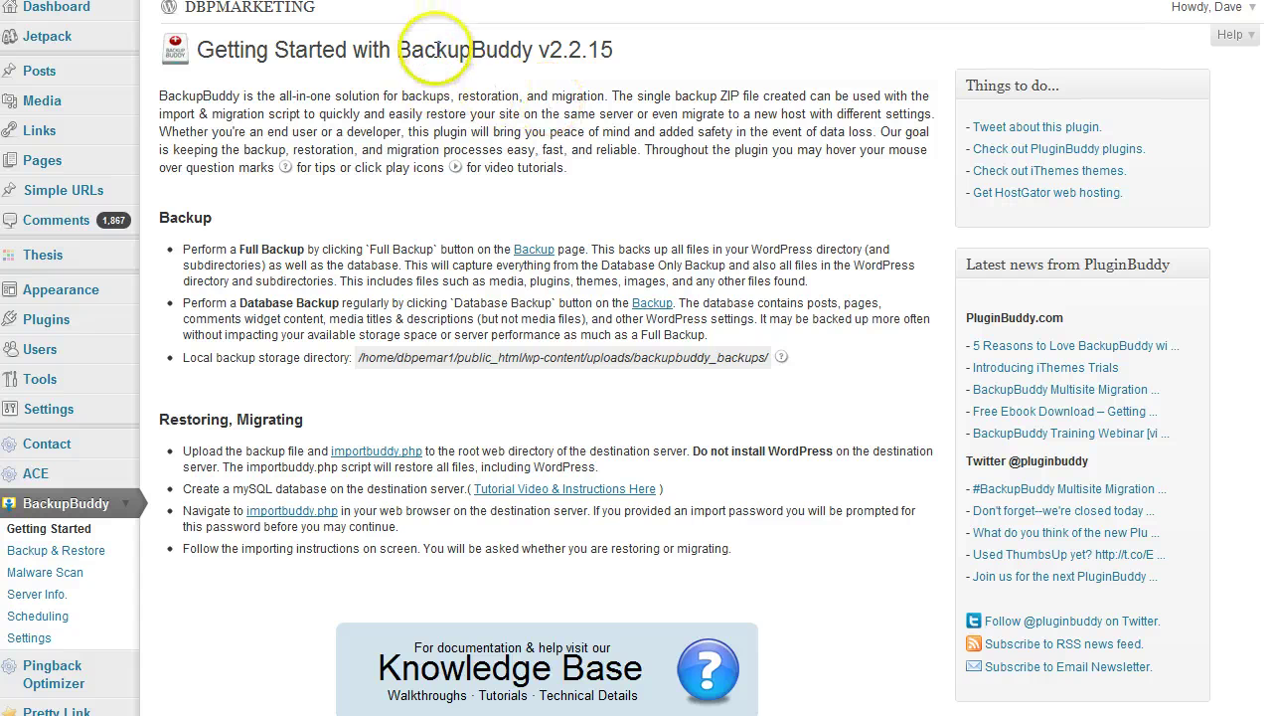
- Review the introduction and the backup, restoring and migrating instructions on the BackupBuddy Getting Started page
{"action": "left_click_drag", "start_coordinate": [563, 47], "coordinate": [605, 46]}
{"action": "left_click", "coordinate": [454, 76]}
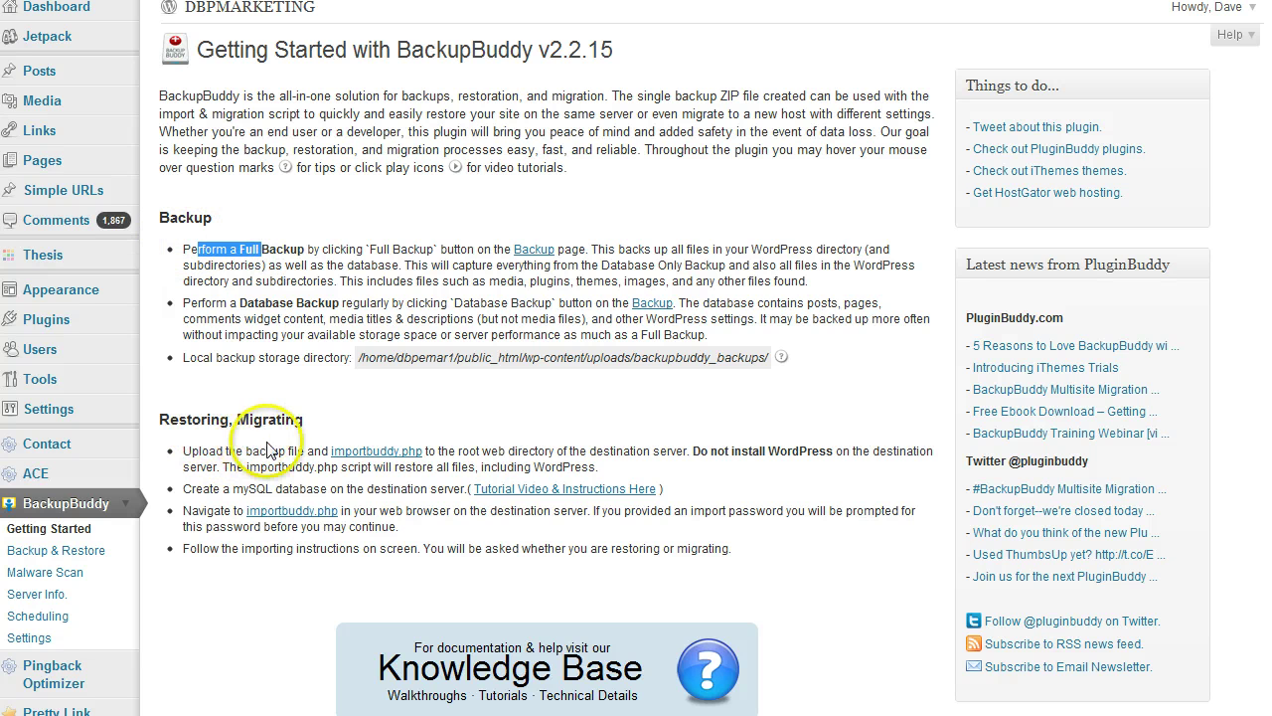
{"action": "scroll", "coordinate": [520, 506], "scroll_direction": "down", "scroll_amount": 1}
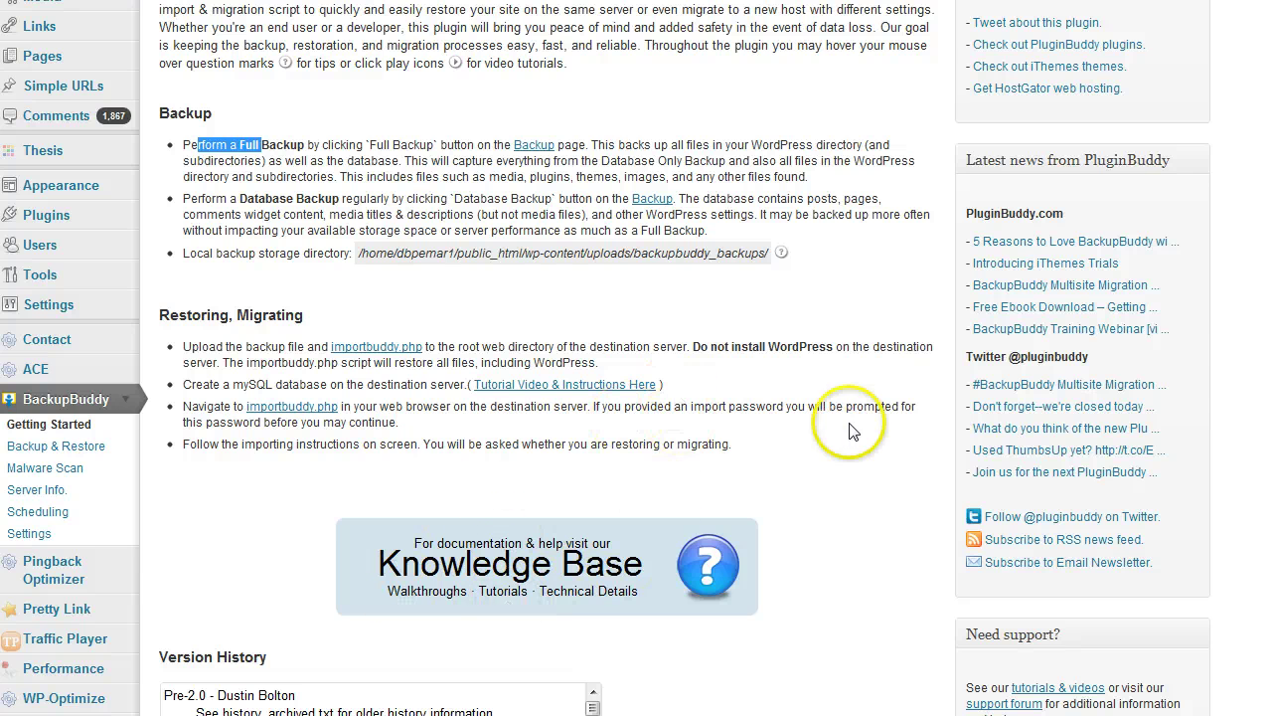
{"action": "scroll", "coordinate": [637, 358], "scroll_direction": "up", "scroll_amount": 1}
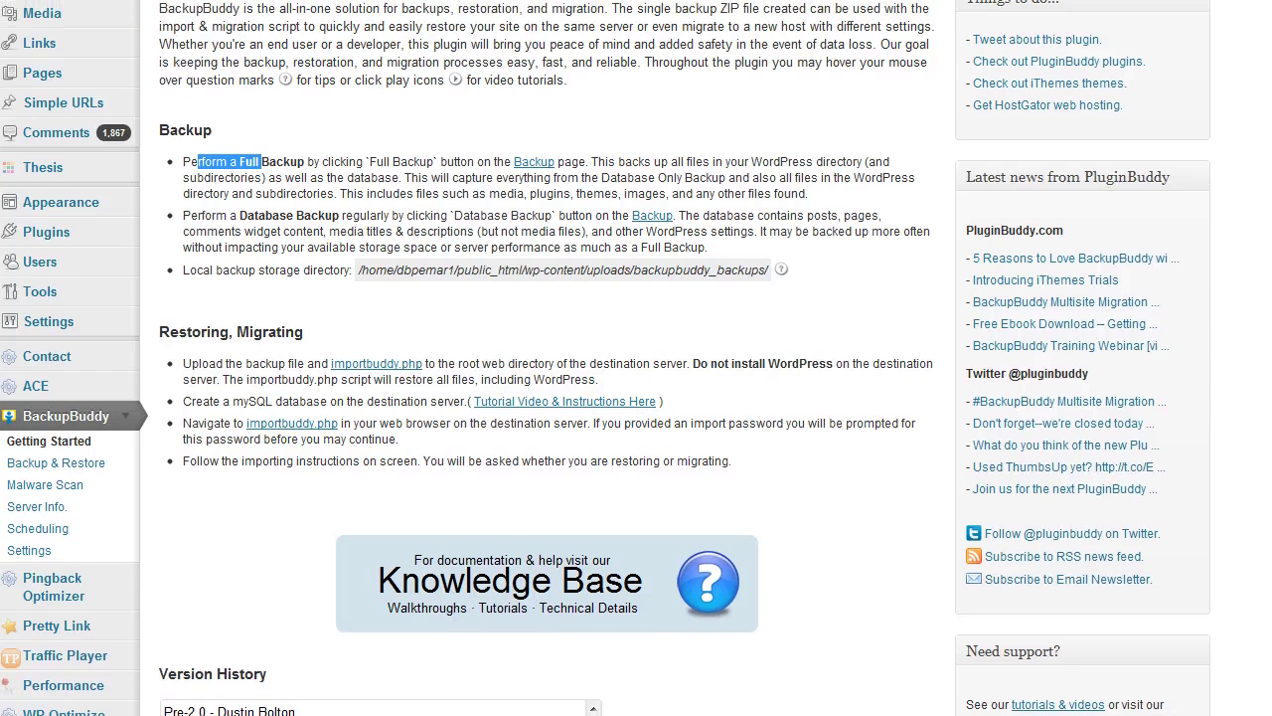
{"action": "scroll", "coordinate": [636, 358], "scroll_direction": "down", "scroll_amount": 5}
{"action": "scroll", "coordinate": [637, 358], "scroll_direction": "down", "scroll_amount": 1}
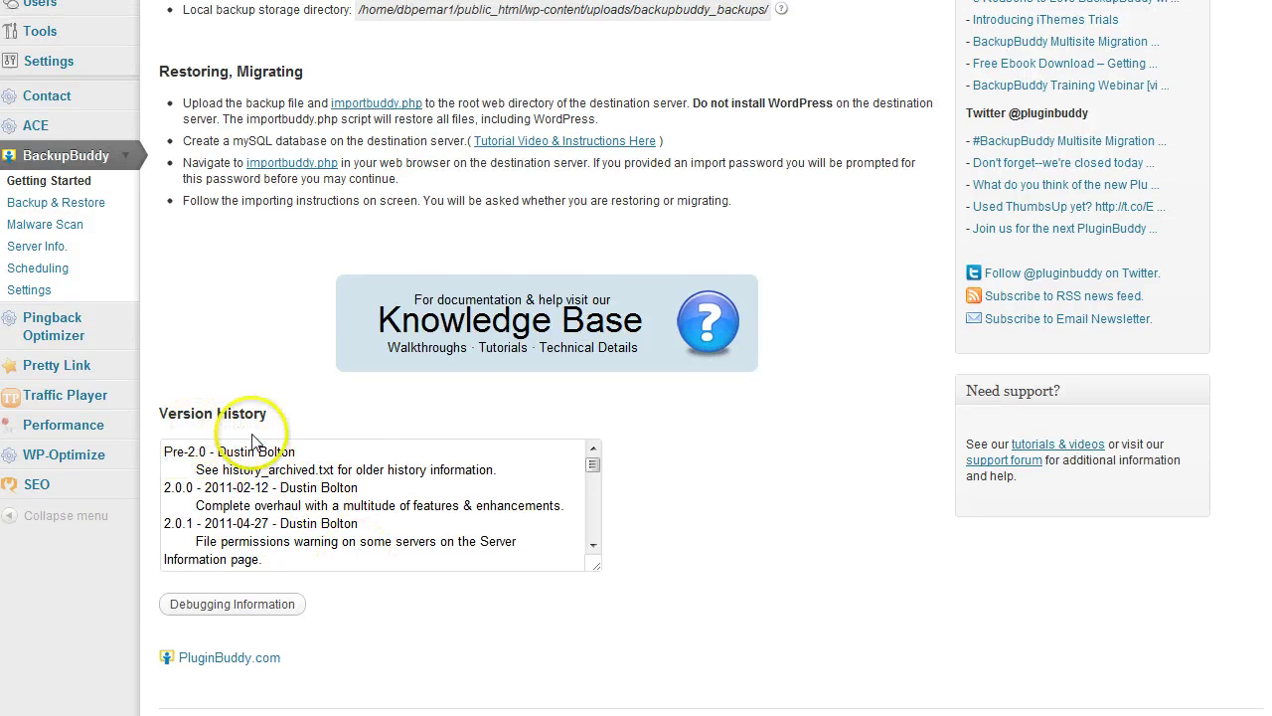
- Read through the Version History changelog, from the latest release entries back to the oldest ones
{"action": "left_click_drag", "start_coordinate": [594, 464], "coordinate": [588, 555]}
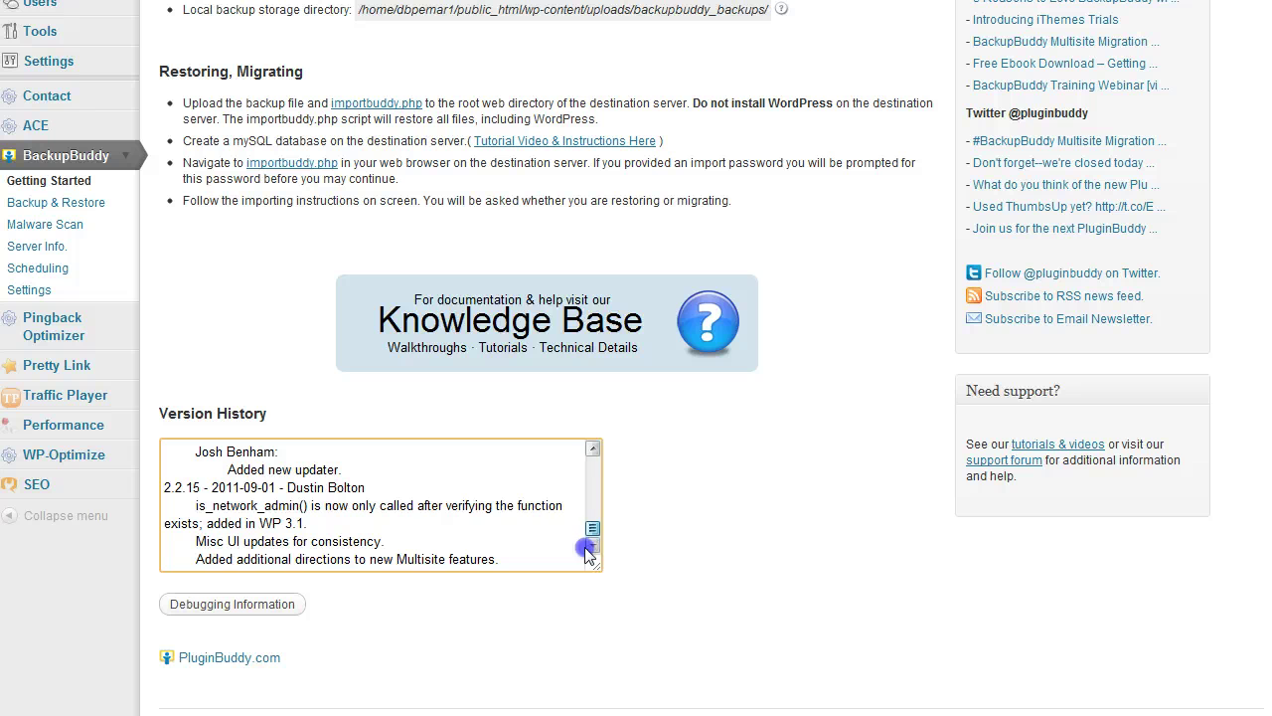
{"action": "left_click", "coordinate": [593, 450]}
{"action": "left_click", "coordinate": [593, 449]}
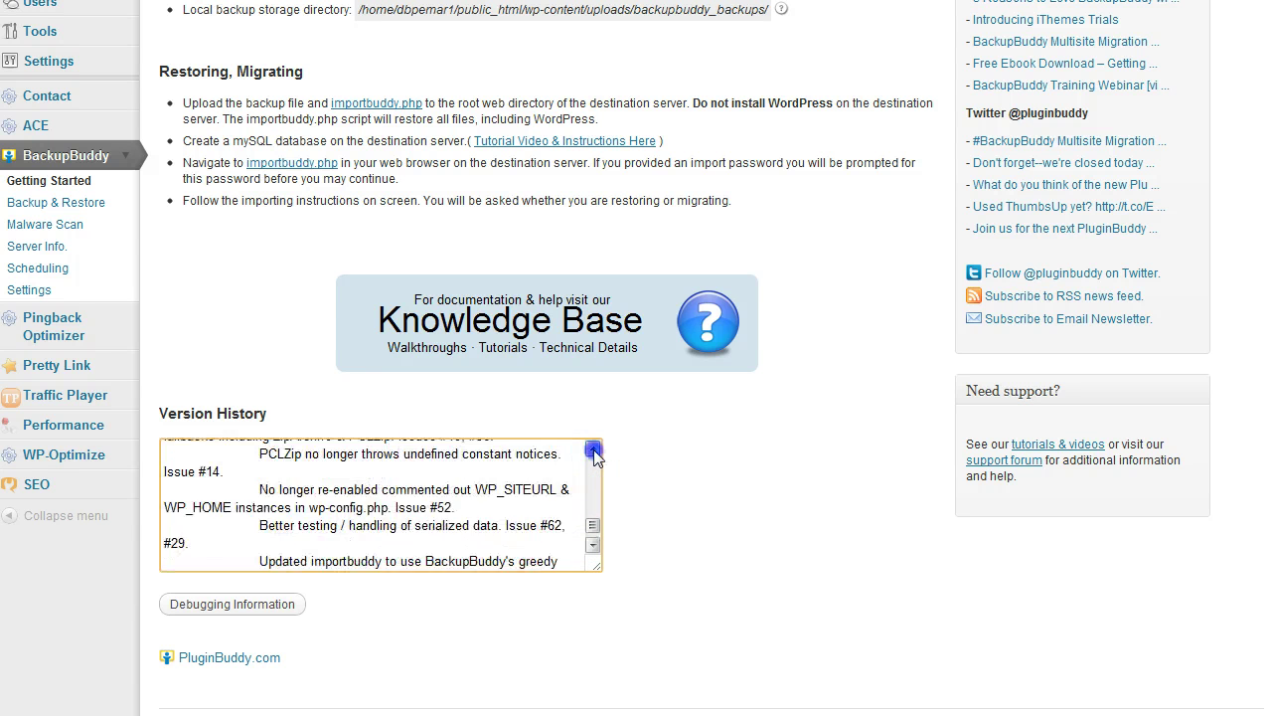
{"action": "left_click", "coordinate": [593, 449]}
{"action": "left_click", "coordinate": [594, 449]}
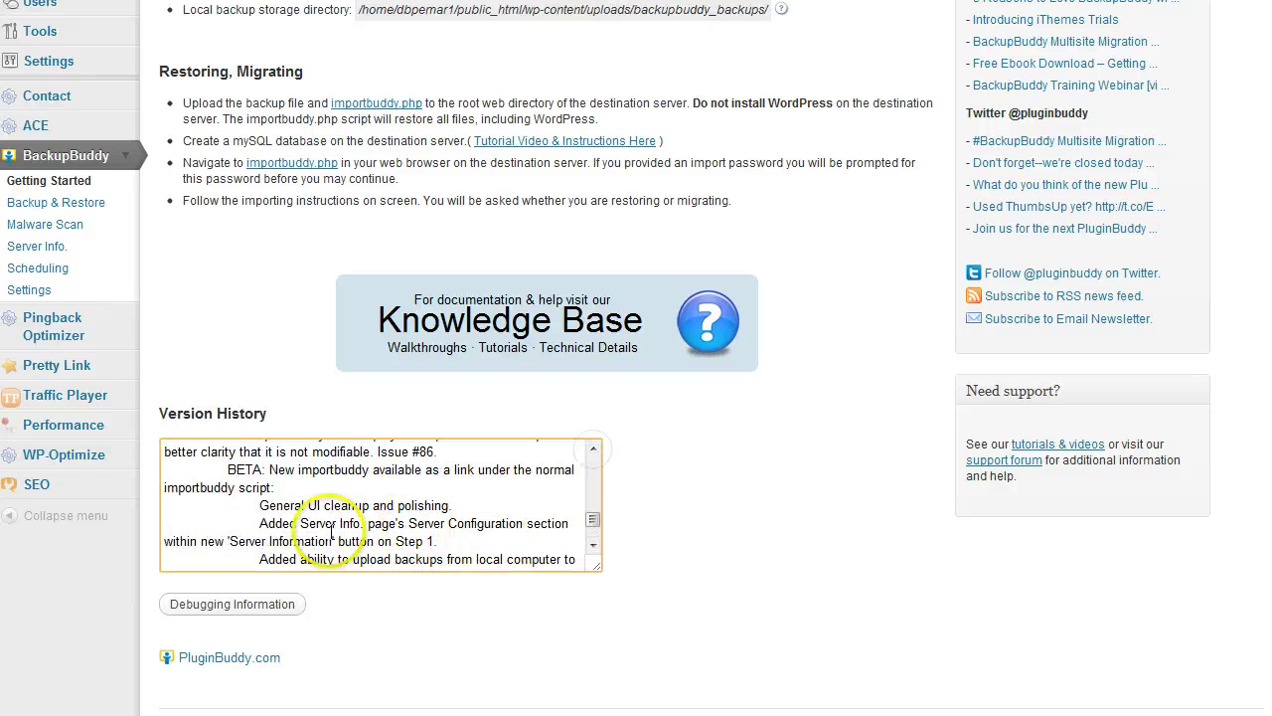
{"action": "left_click", "coordinate": [593, 449]}
{"action": "left_click", "coordinate": [593, 449]}
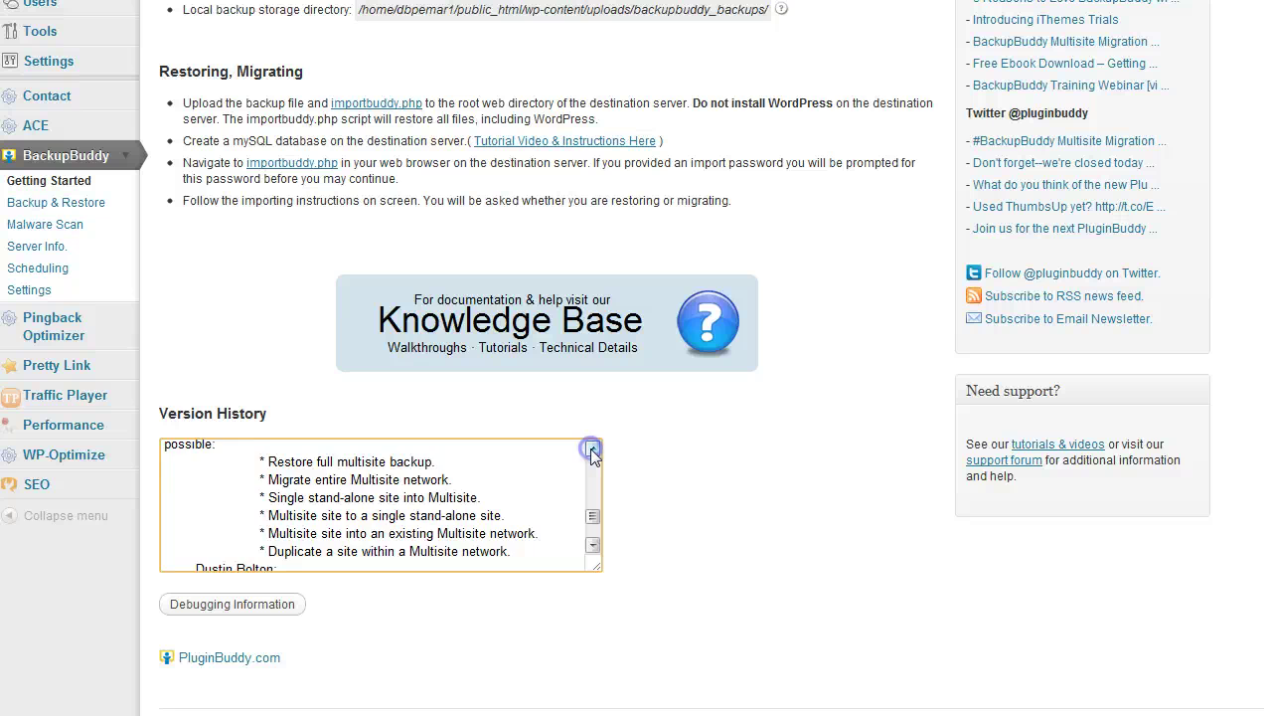
{"action": "left_click", "coordinate": [594, 449]}
{"action": "left_click", "coordinate": [593, 449]}
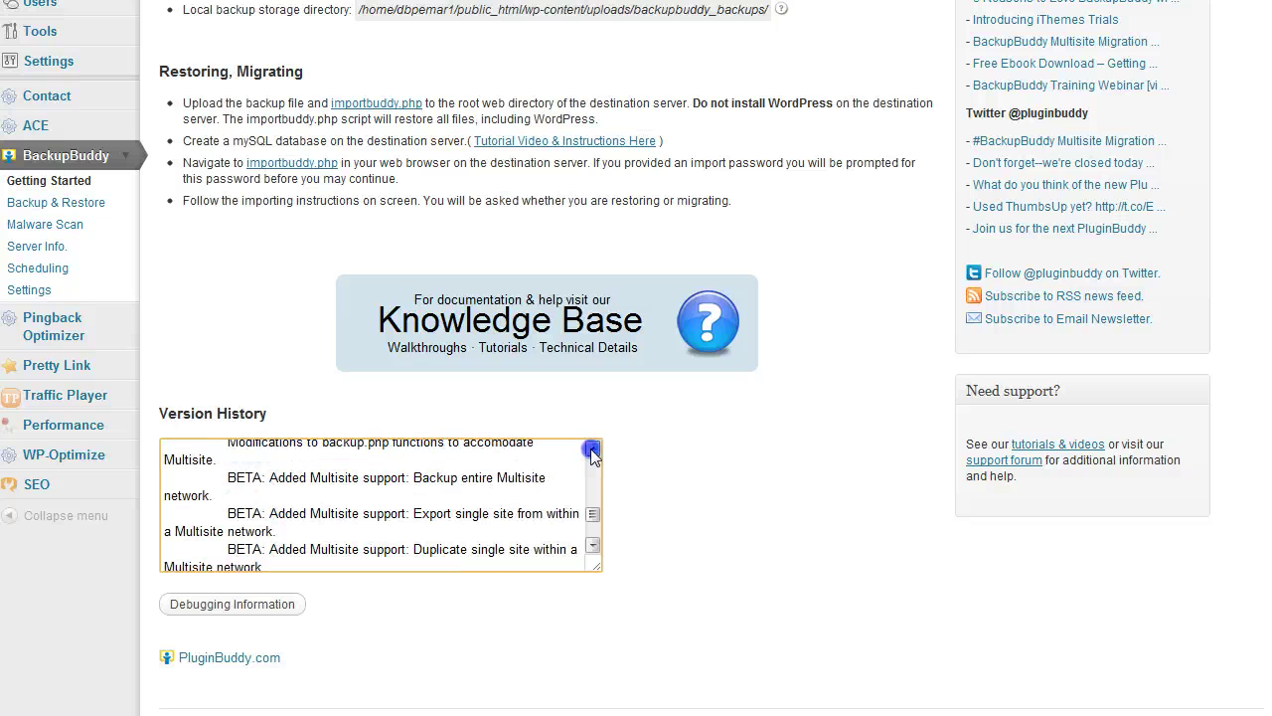
{"action": "left_click", "coordinate": [594, 449]}
{"action": "left_click", "coordinate": [593, 449]}
{"action": "left_click", "coordinate": [594, 449]}
{"action": "left_click", "coordinate": [593, 450]}
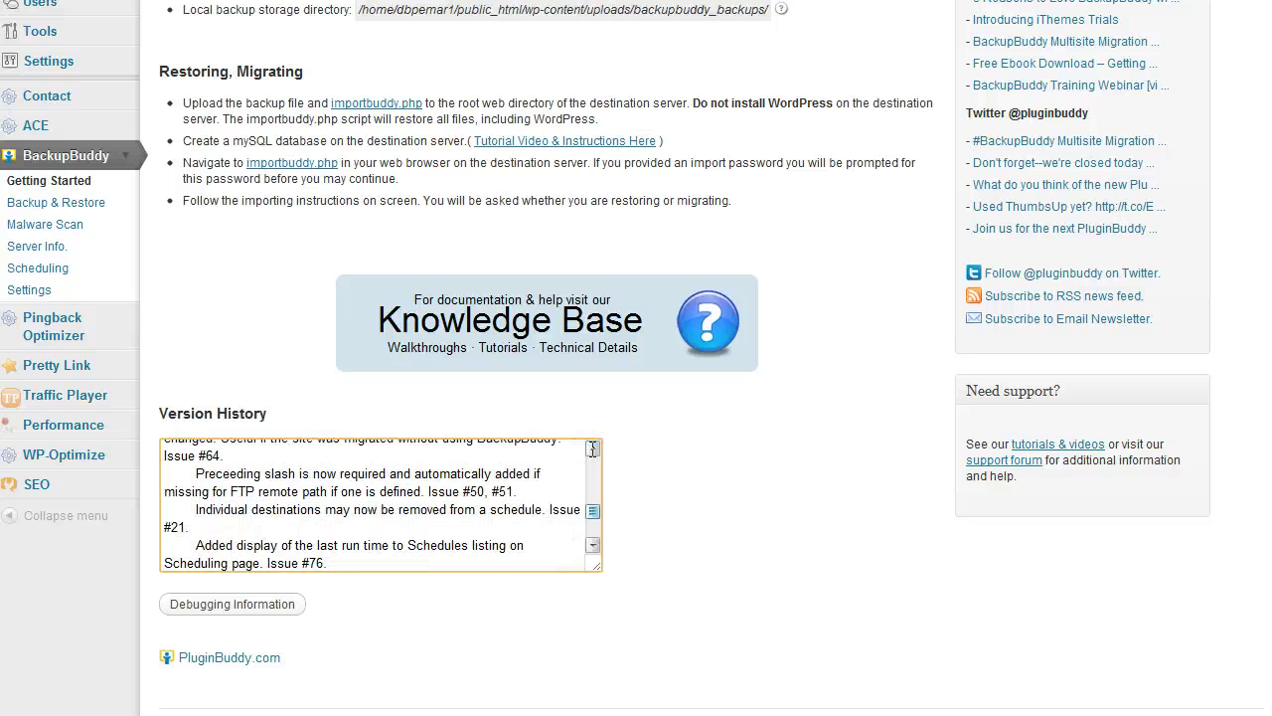
{"action": "left_click", "coordinate": [593, 450]}
{"action": "left_click", "coordinate": [594, 449]}
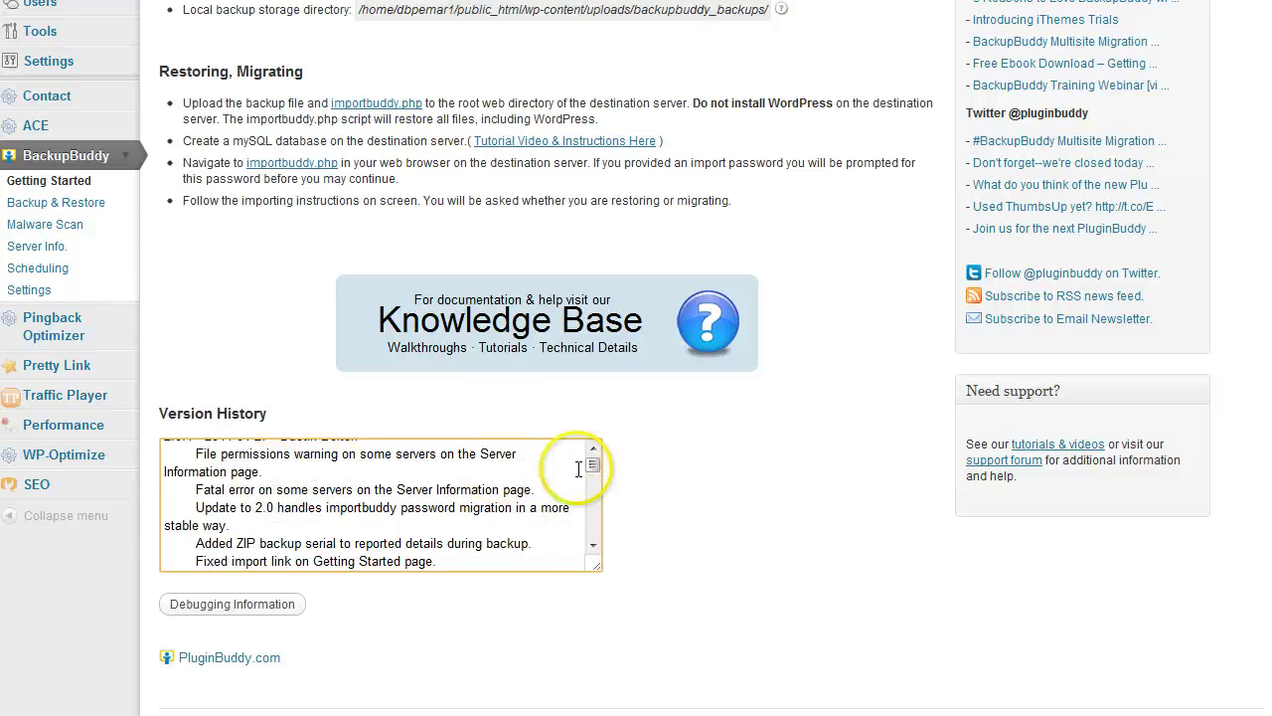
{"action": "left_click", "coordinate": [594, 449]}
{"action": "left_click", "coordinate": [594, 450]}
{"action": "left_click", "coordinate": [593, 450]}
{"action": "left_click", "coordinate": [594, 449]}
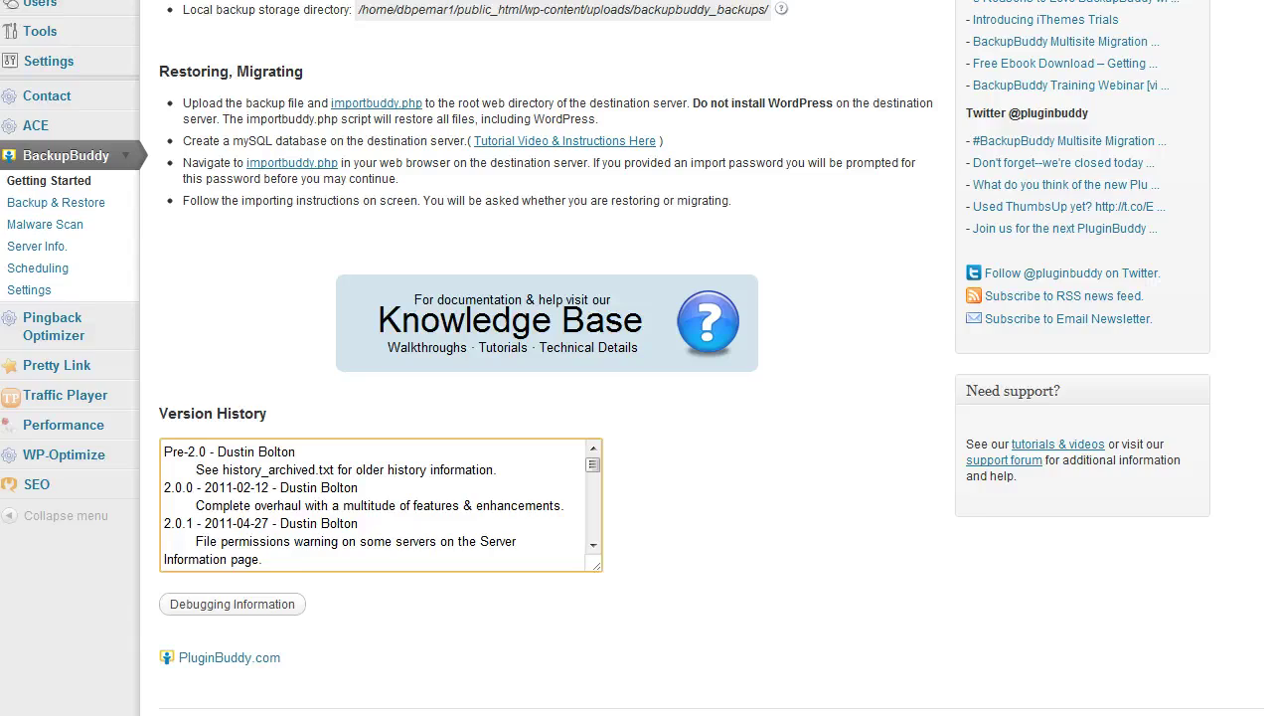
{"action": "scroll", "coordinate": [636, 358], "scroll_direction": "up", "scroll_amount": 5}
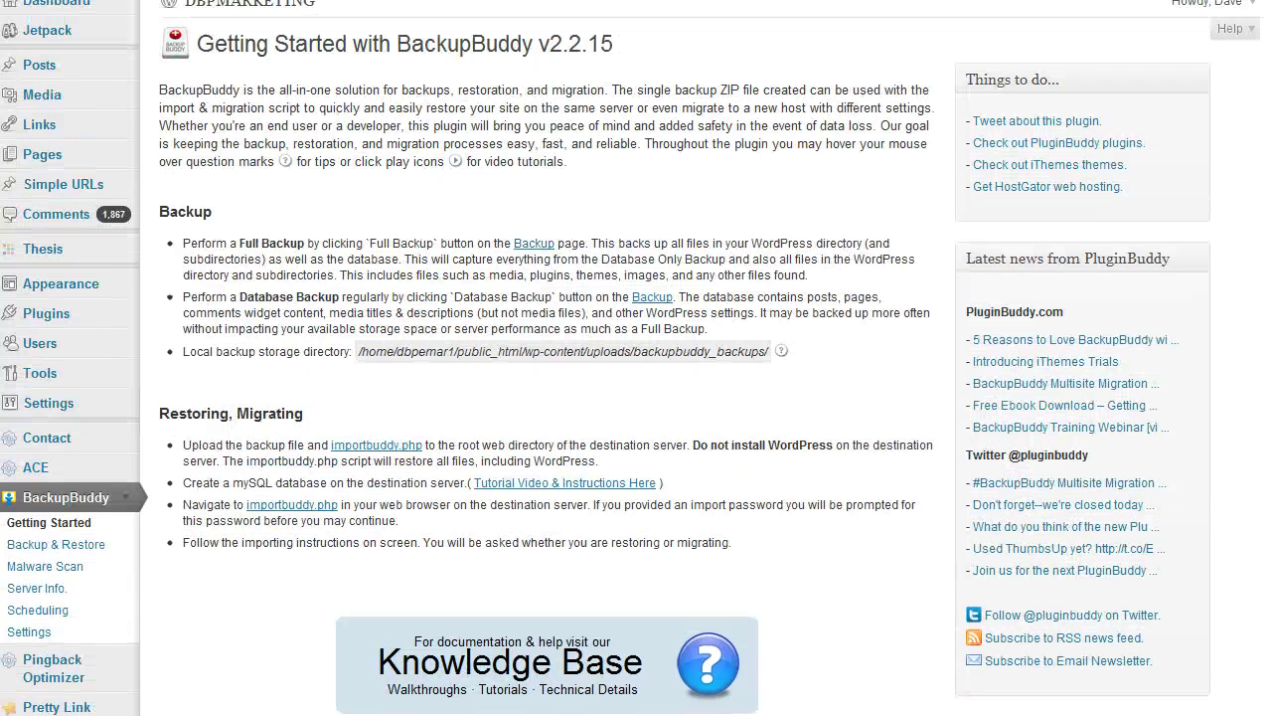
- Open BackupBuddy's Backup & Restore page and examine the backup options and the list of local backup archives
{"action": "scroll", "coordinate": [636, 358], "scroll_direction": "down", "scroll_amount": 3}
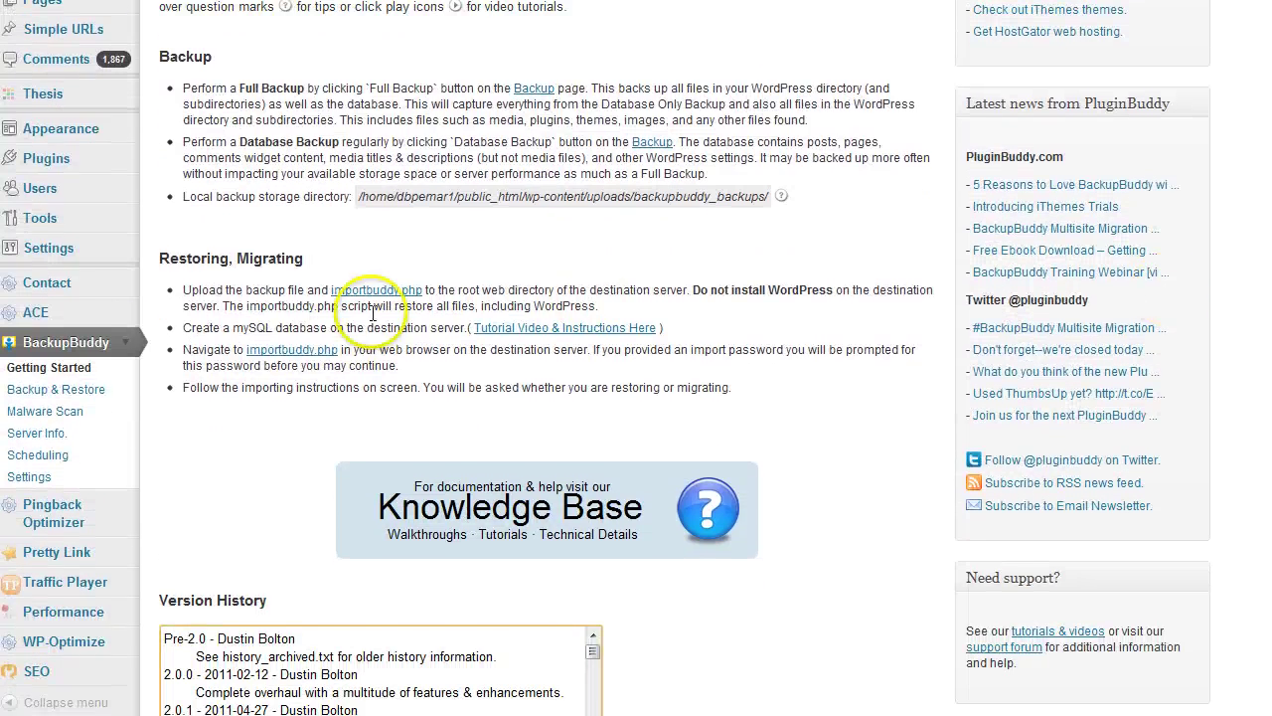
{"action": "left_click", "coordinate": [46, 377]}
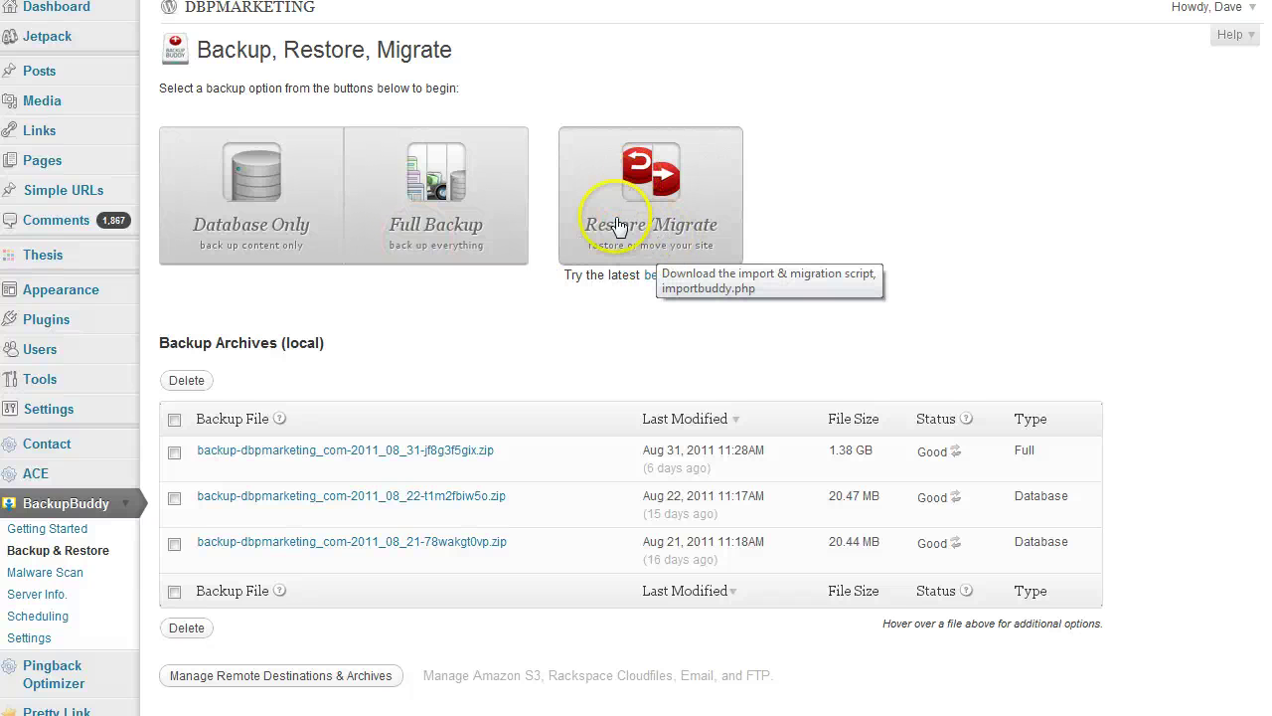
{"action": "scroll", "coordinate": [755, 298], "scroll_direction": "down", "scroll_amount": 1}
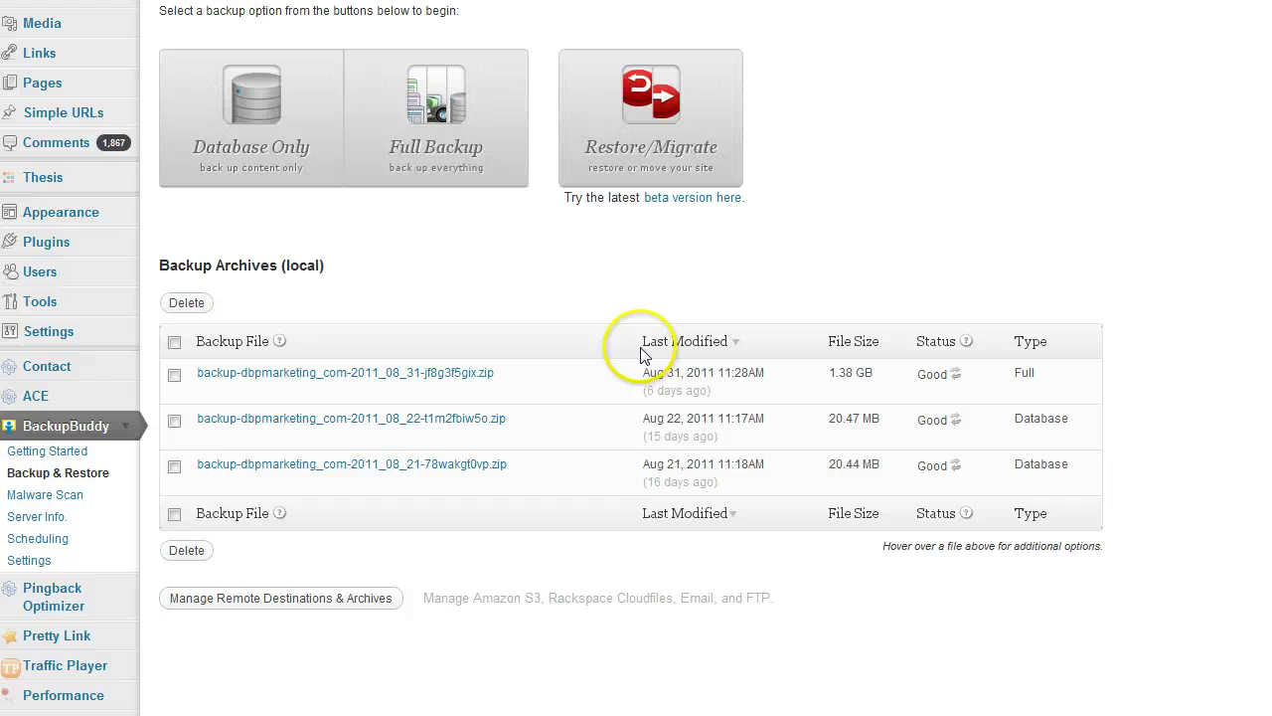
{"action": "mouse_move", "coordinate": [412, 370]}
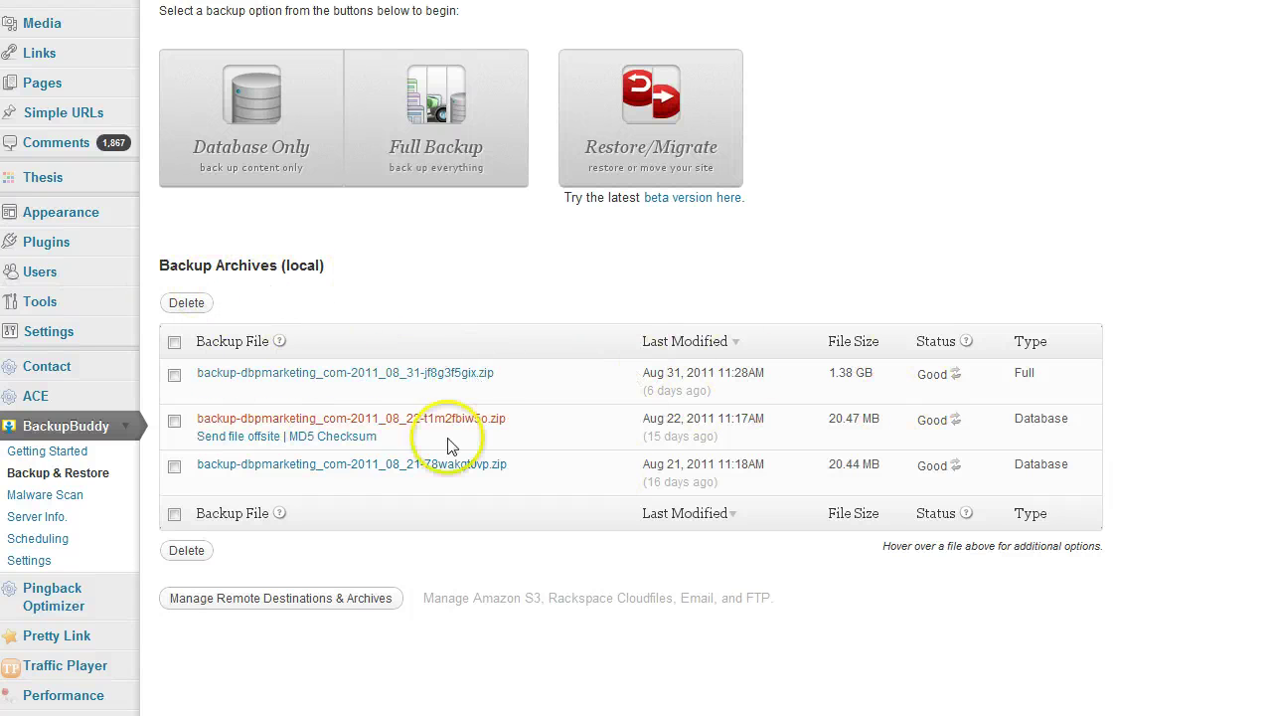
{"action": "scroll", "coordinate": [517, 490], "scroll_direction": "down", "scroll_amount": 1}
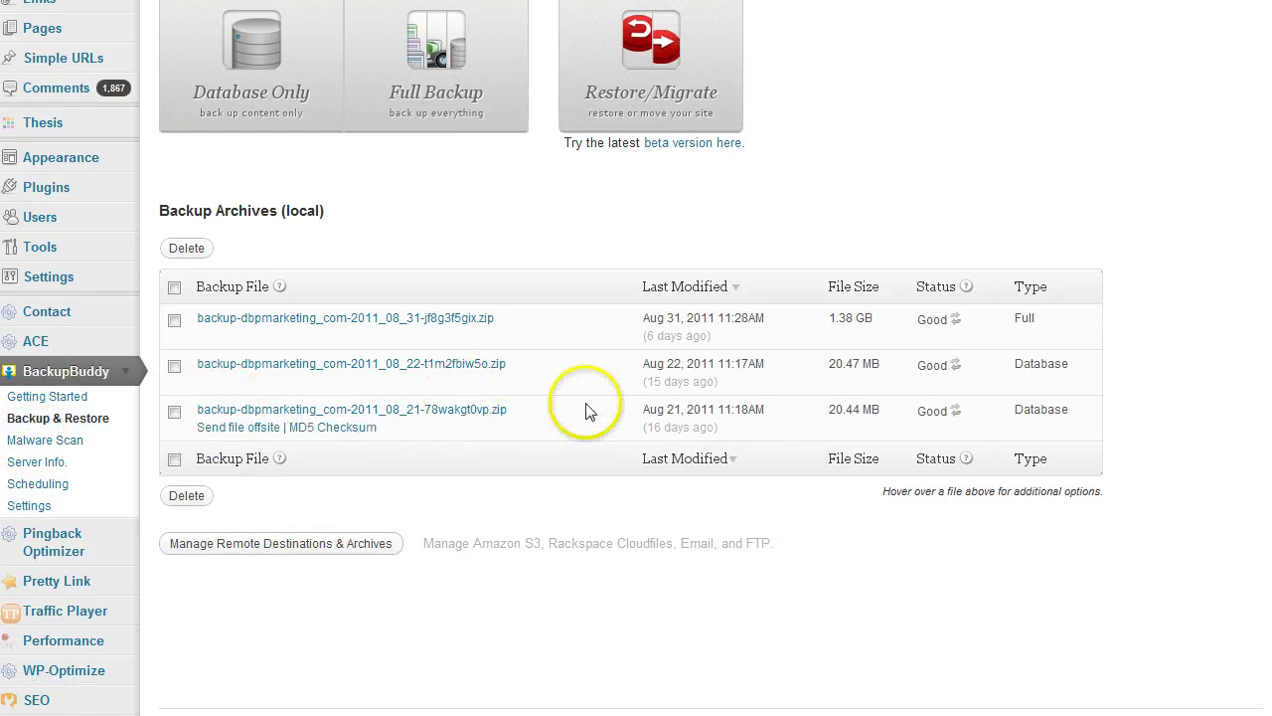
{"action": "scroll", "coordinate": [588, 411], "scroll_direction": "up", "scroll_amount": 3}
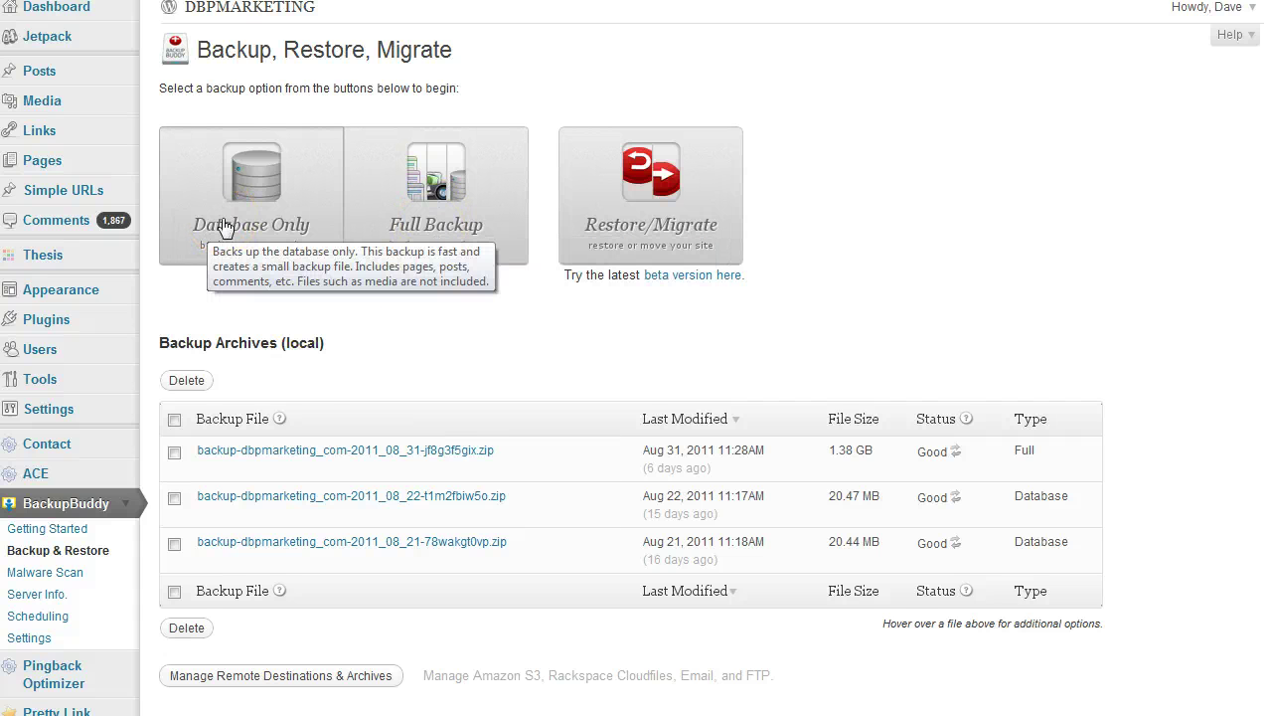
- Open the Malware Scan page and examine the malware result, web server details, web application details and links
{"action": "scroll", "coordinate": [224, 226], "scroll_direction": "down", "scroll_amount": 2}
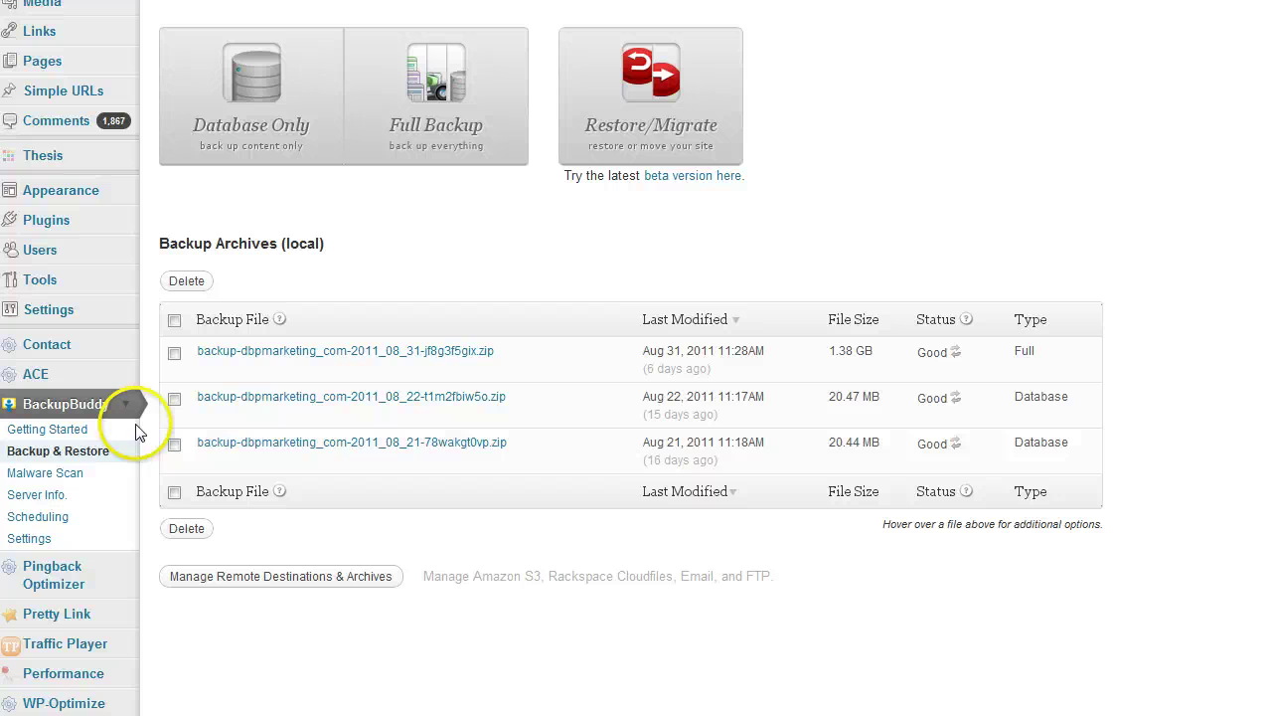
{"action": "left_click", "coordinate": [88, 473]}
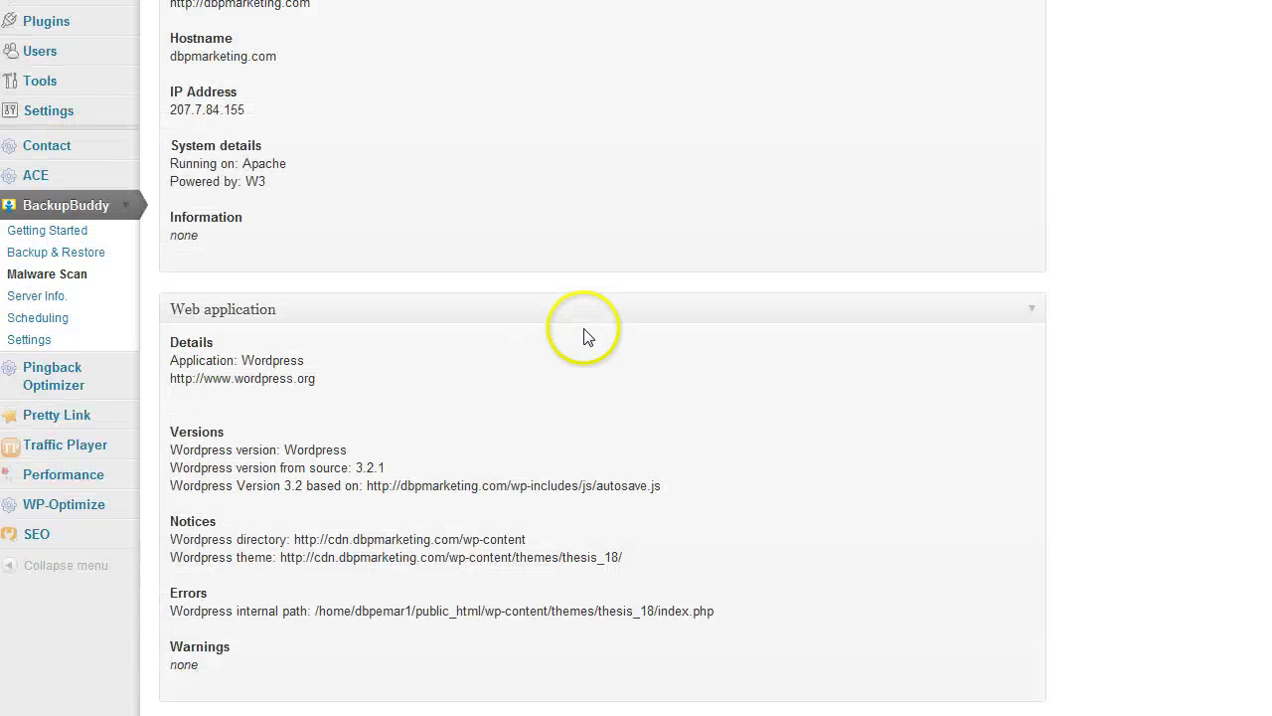
{"action": "scroll", "coordinate": [584, 336], "scroll_direction": "down", "scroll_amount": 10}
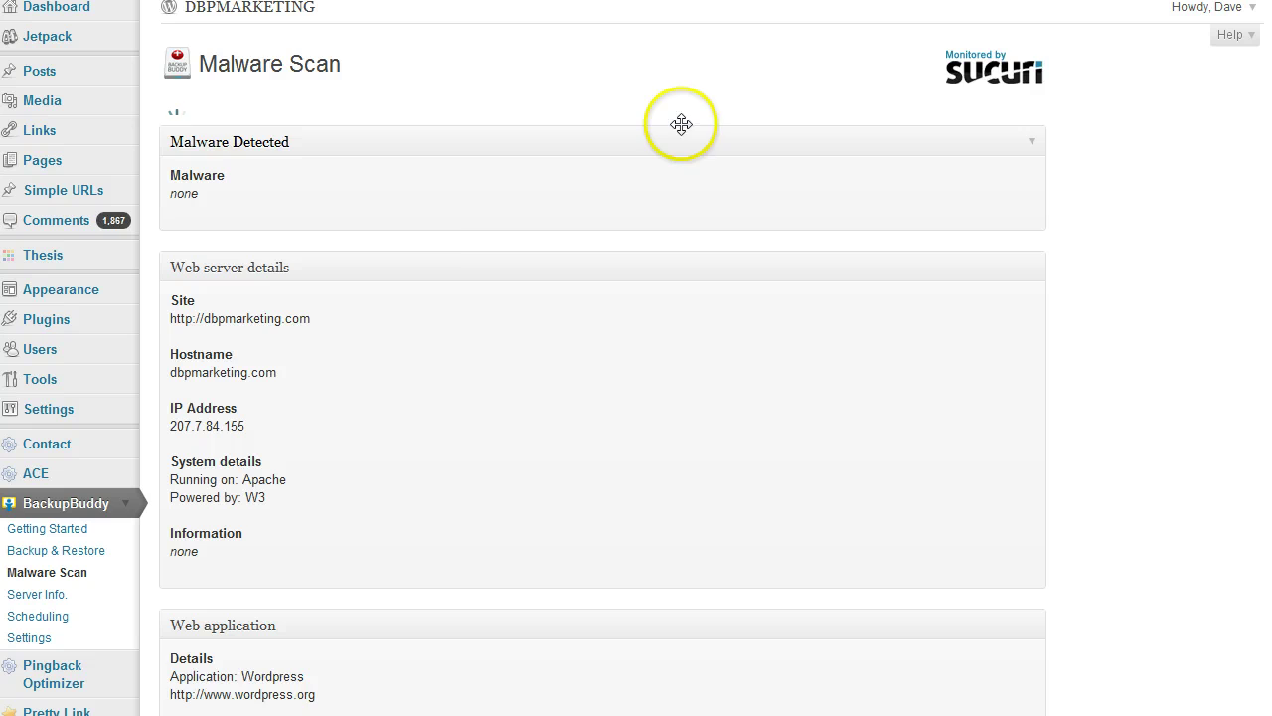
{"action": "scroll", "coordinate": [437, 283], "scroll_direction": "down", "scroll_amount": 2}
{"action": "scroll", "coordinate": [398, 283], "scroll_direction": "up", "scroll_amount": 2}
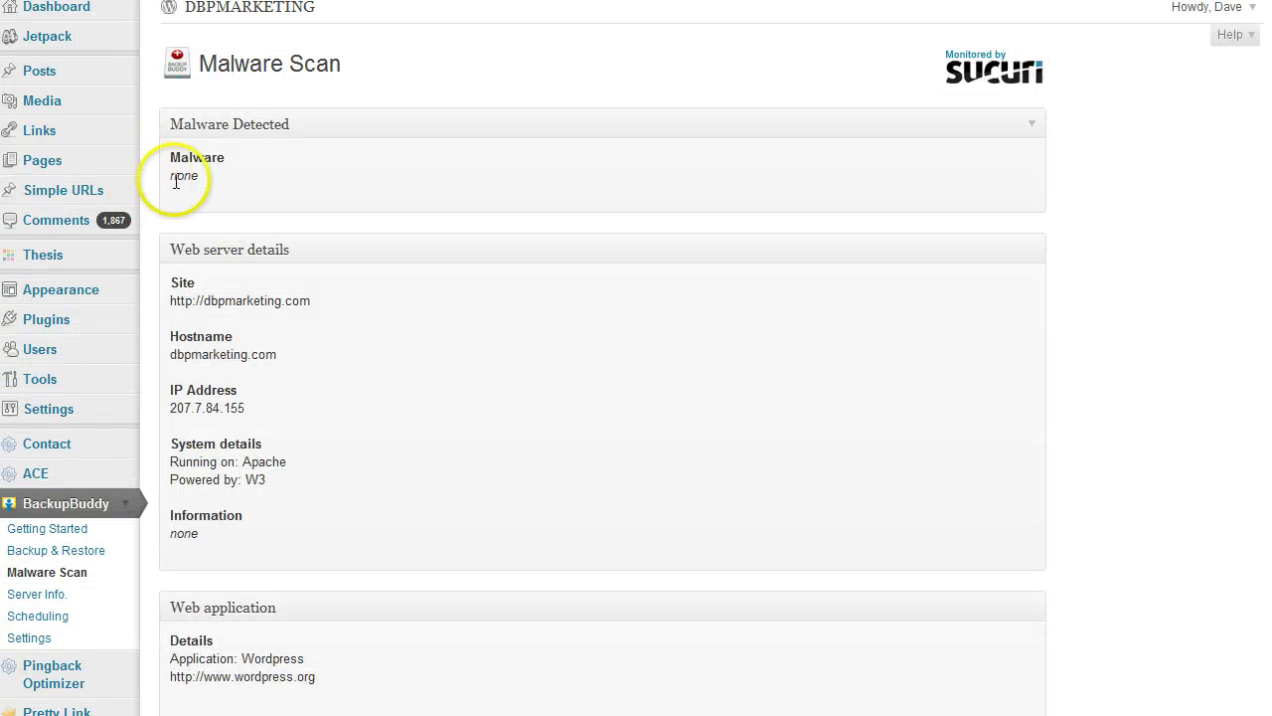
{"action": "scroll", "coordinate": [312, 292], "scroll_direction": "down", "scroll_amount": 15}
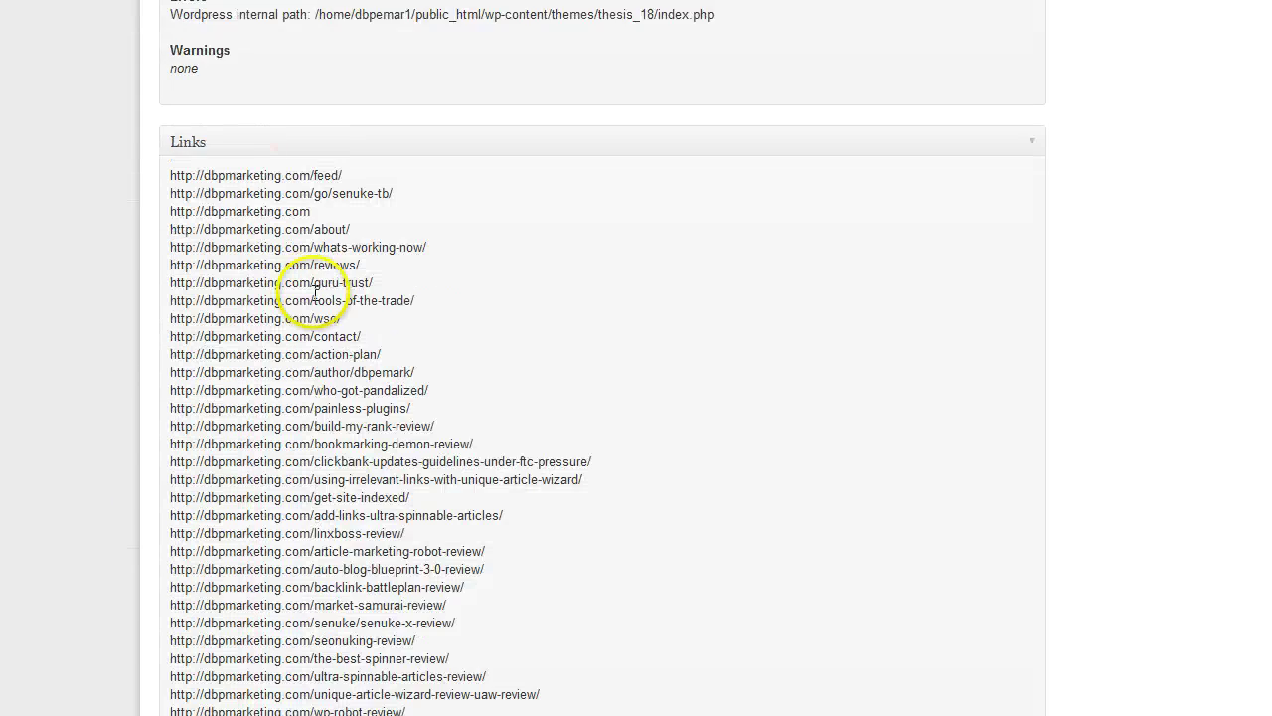
{"action": "scroll", "coordinate": [317, 300], "scroll_direction": "down", "scroll_amount": 4}
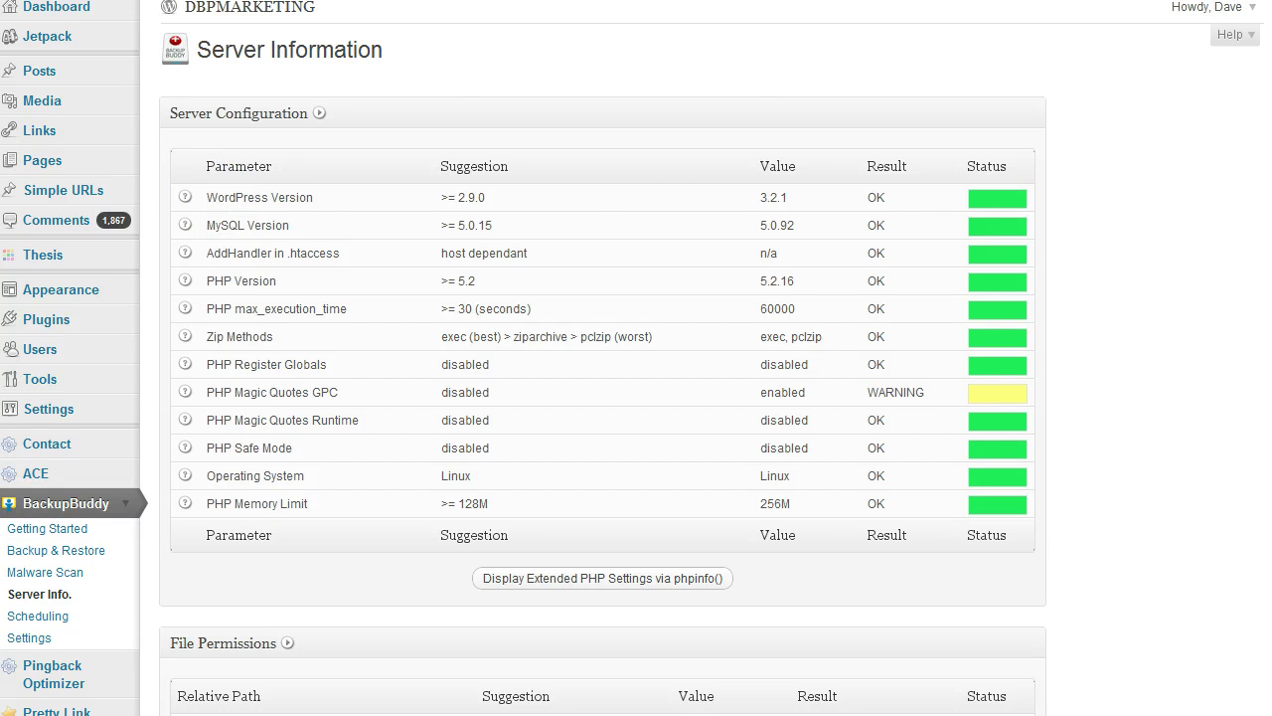
- Examine the server configuration, file permissions, site size map and database table sizes on the Server Information page
{"action": "scroll", "coordinate": [631, 358], "scroll_direction": "down", "scroll_amount": 1}
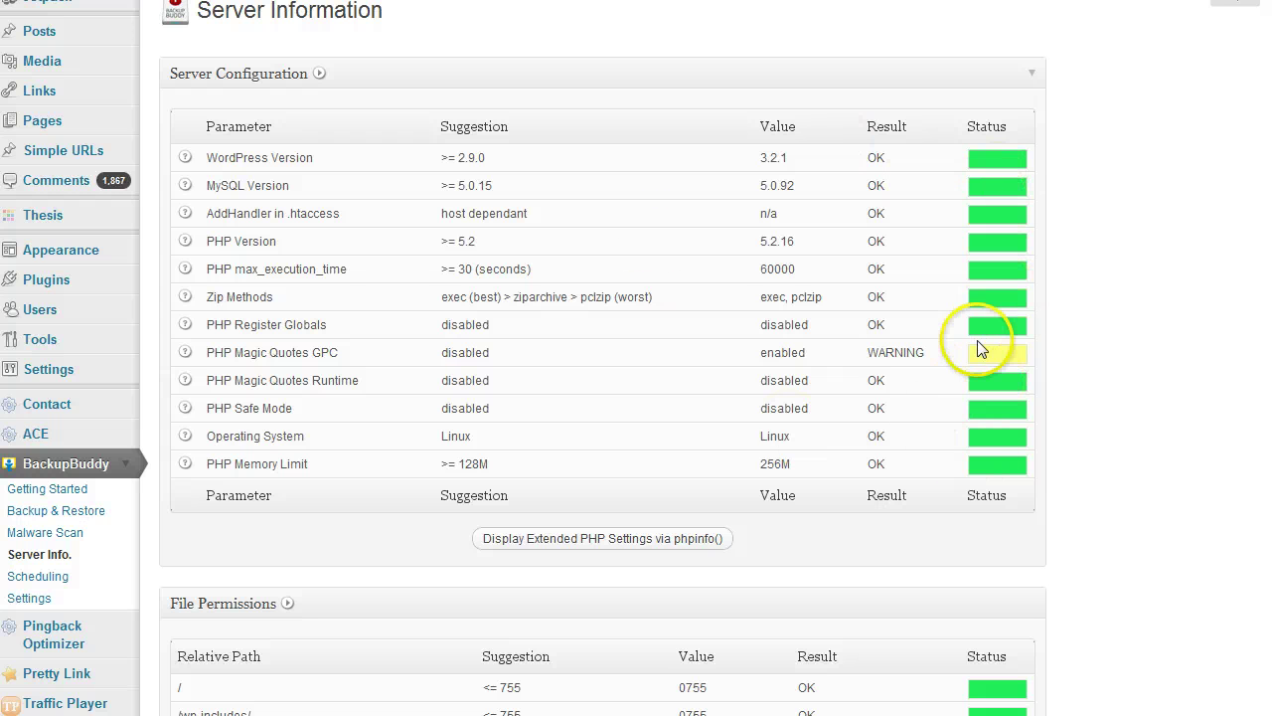
{"action": "scroll", "coordinate": [637, 358], "scroll_direction": "down", "scroll_amount": 8}
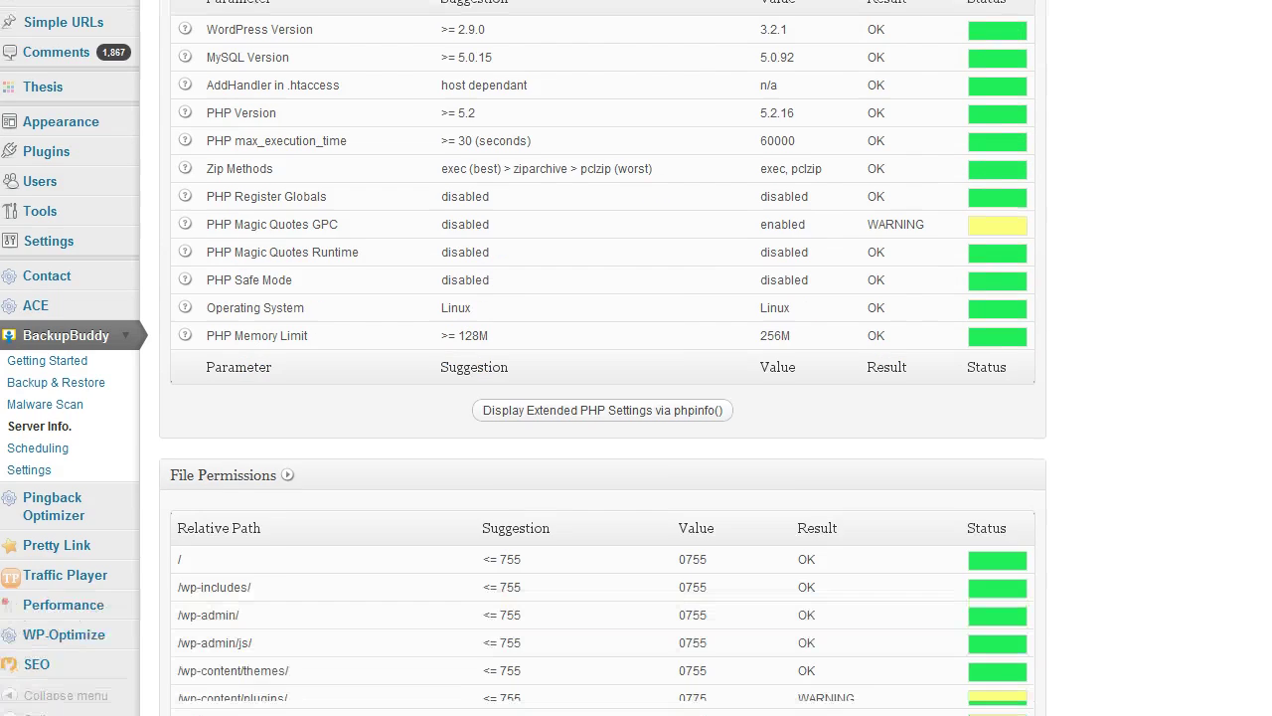
{"action": "scroll", "coordinate": [517, 308], "scroll_direction": "down", "scroll_amount": 1}
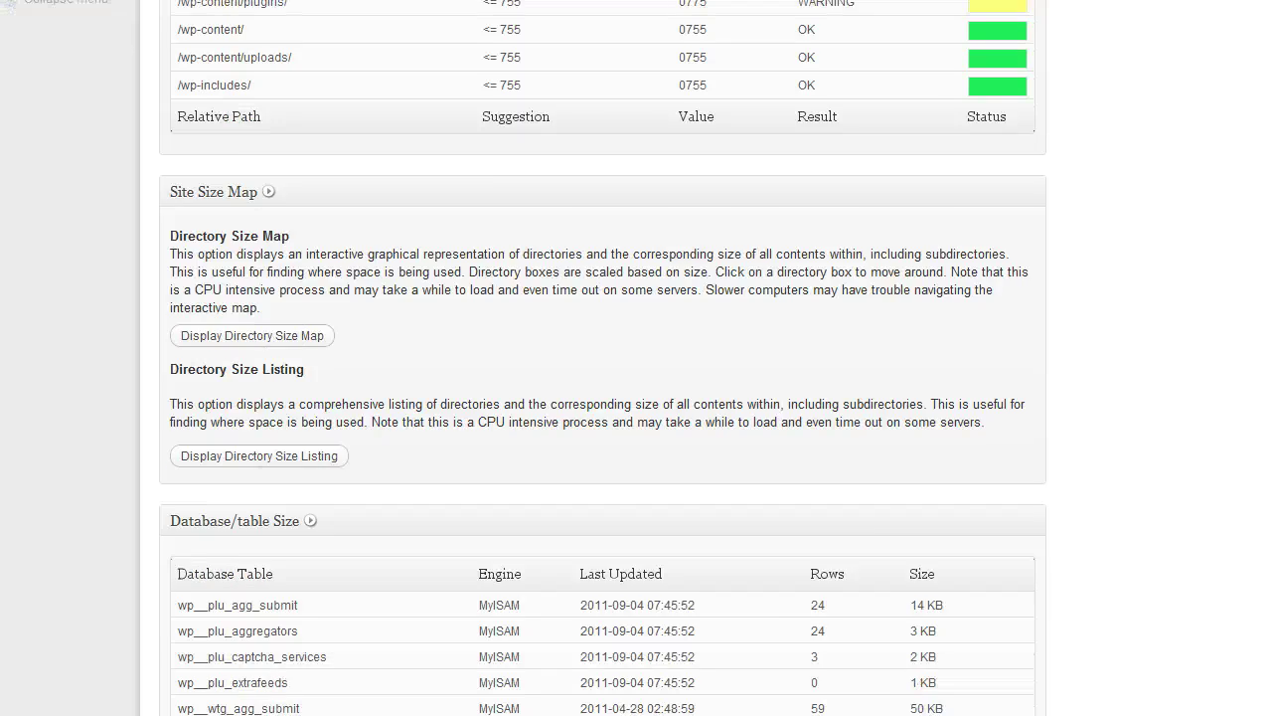
{"action": "scroll", "coordinate": [517, 308], "scroll_direction": "up", "scroll_amount": 8}
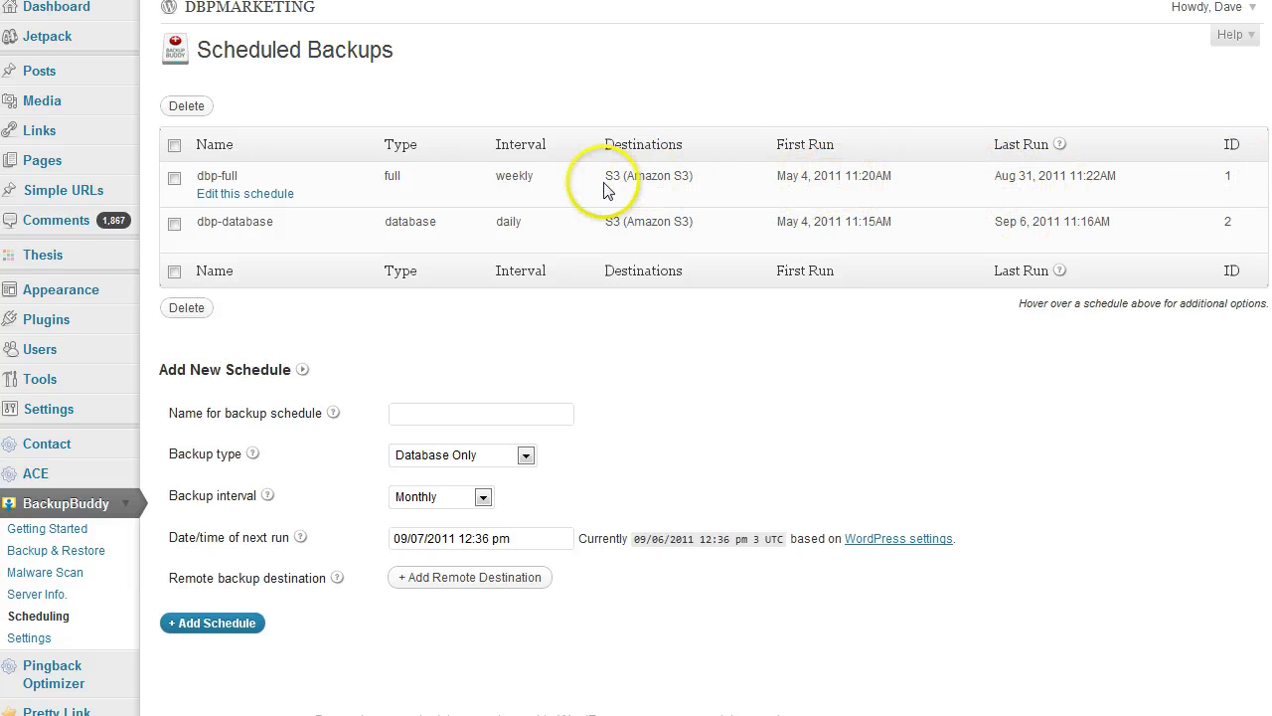
- Review the full and database backup schedules with their remote destinations, and the form for adding a new schedule
{"action": "left_click_drag", "start_coordinate": [616, 177], "coordinate": [682, 222]}
{"action": "left_click", "coordinate": [686, 224]}
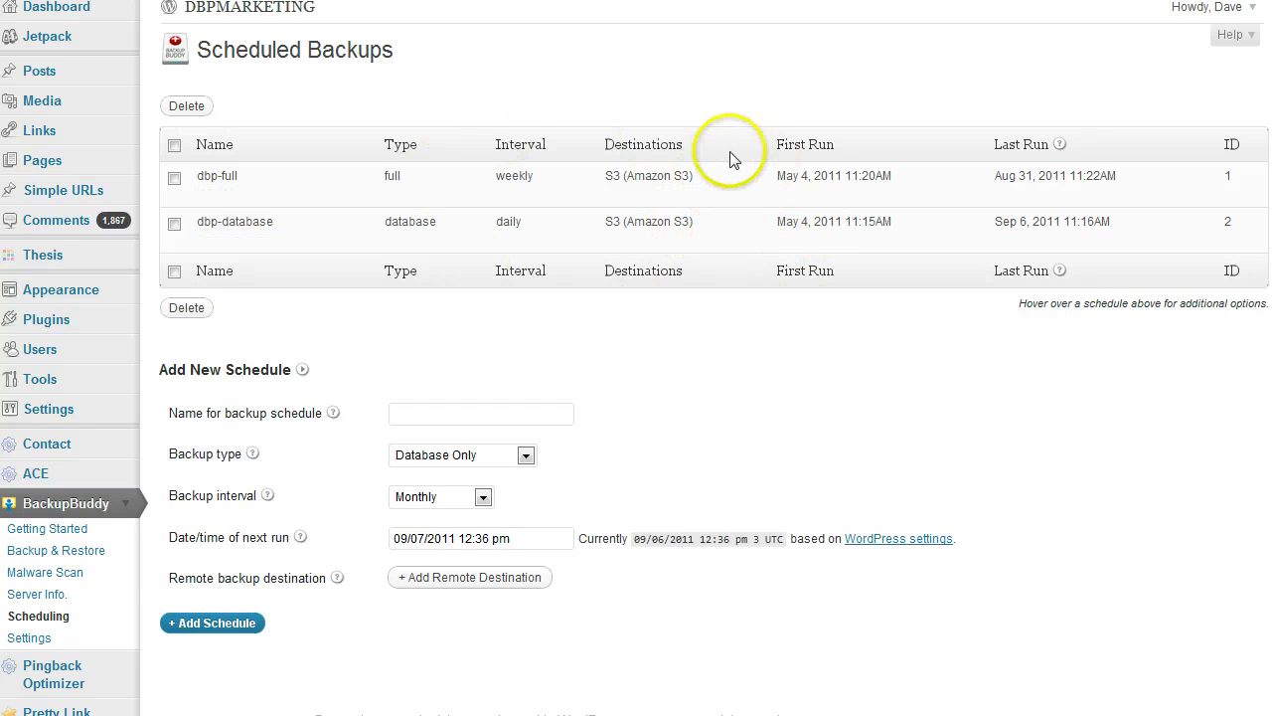
{"action": "scroll", "coordinate": [636, 358], "scroll_direction": "down", "scroll_amount": 1}
{"action": "scroll", "coordinate": [636, 358], "scroll_direction": "up", "scroll_amount": 1}
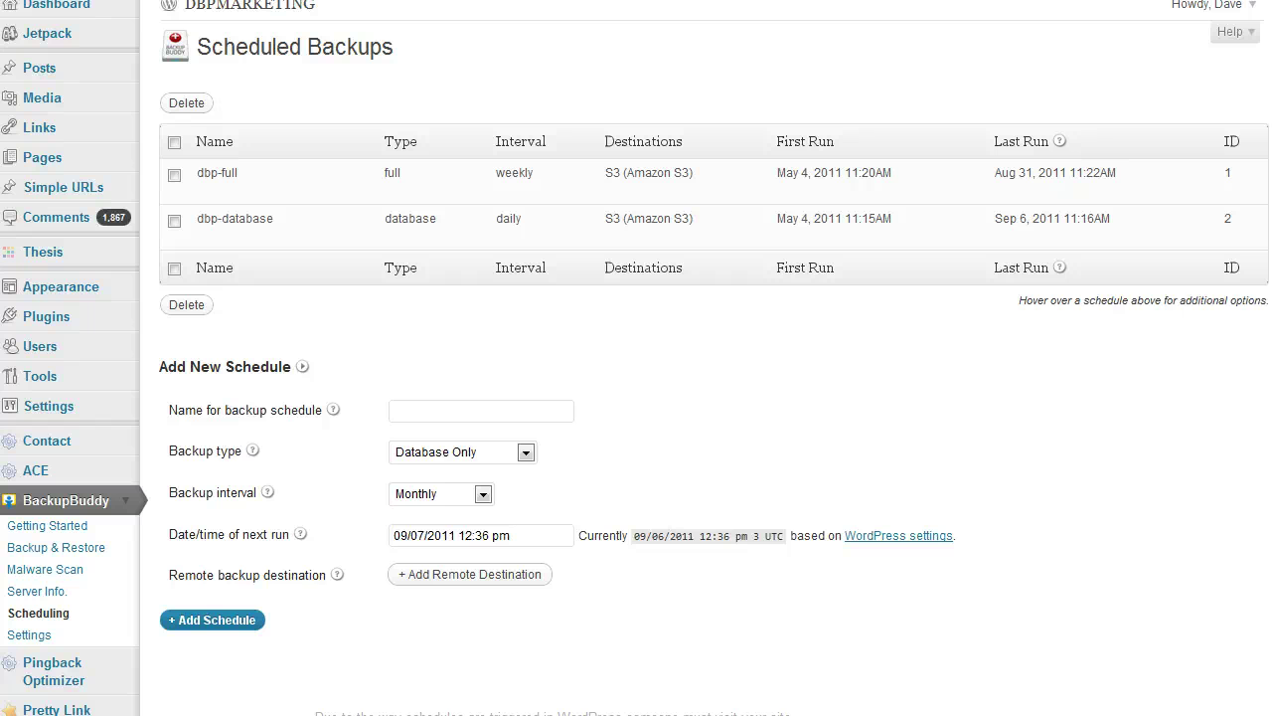
{"action": "scroll", "coordinate": [636, 358], "scroll_direction": "down", "scroll_amount": 1}
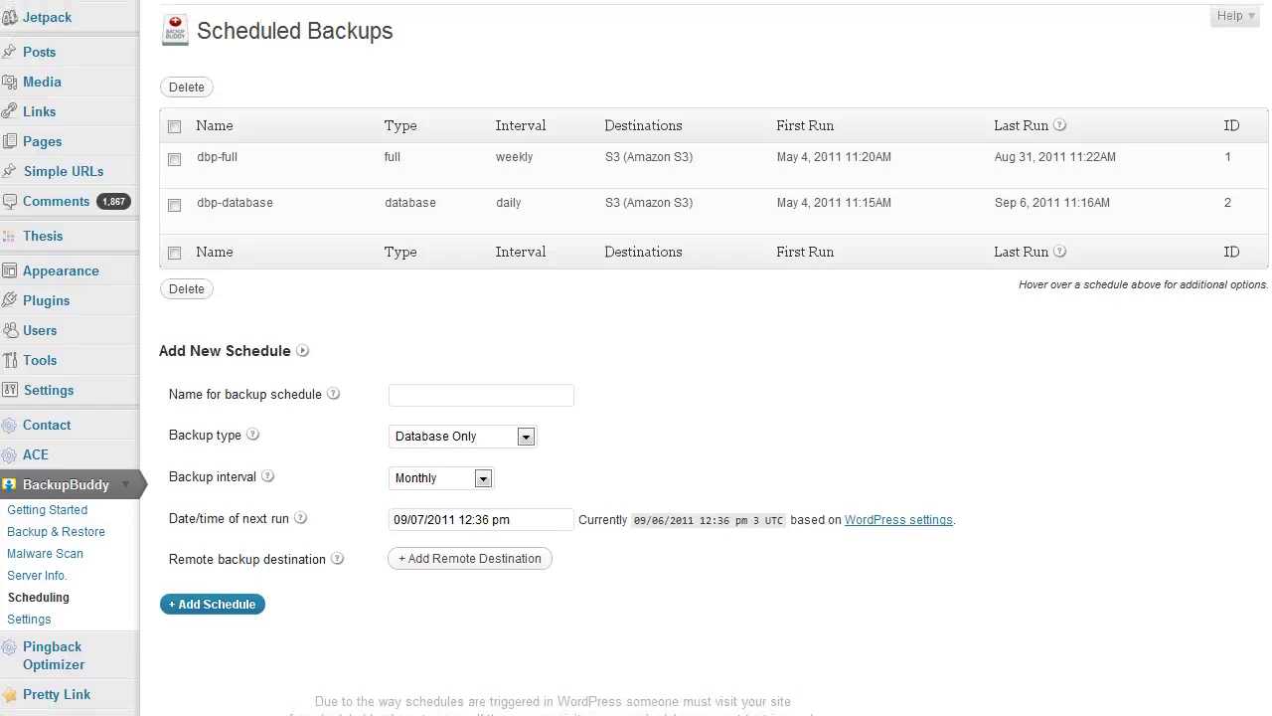
{"action": "scroll", "coordinate": [1008, 212], "scroll_direction": "up", "scroll_amount": 1}
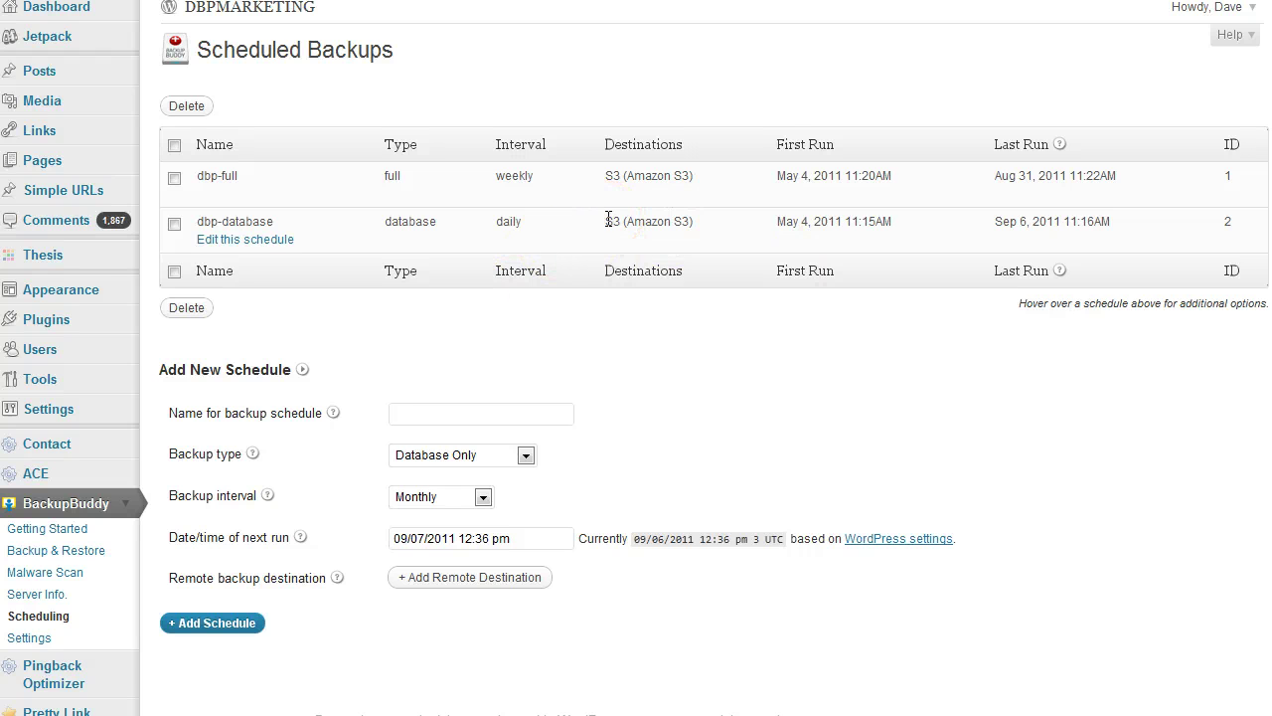
- Open BackupBuddy's Settings page and examine the email notification recipients, general options and archive storage limits
{"action": "scroll", "coordinate": [341, 392], "scroll_direction": "down", "scroll_amount": 1}
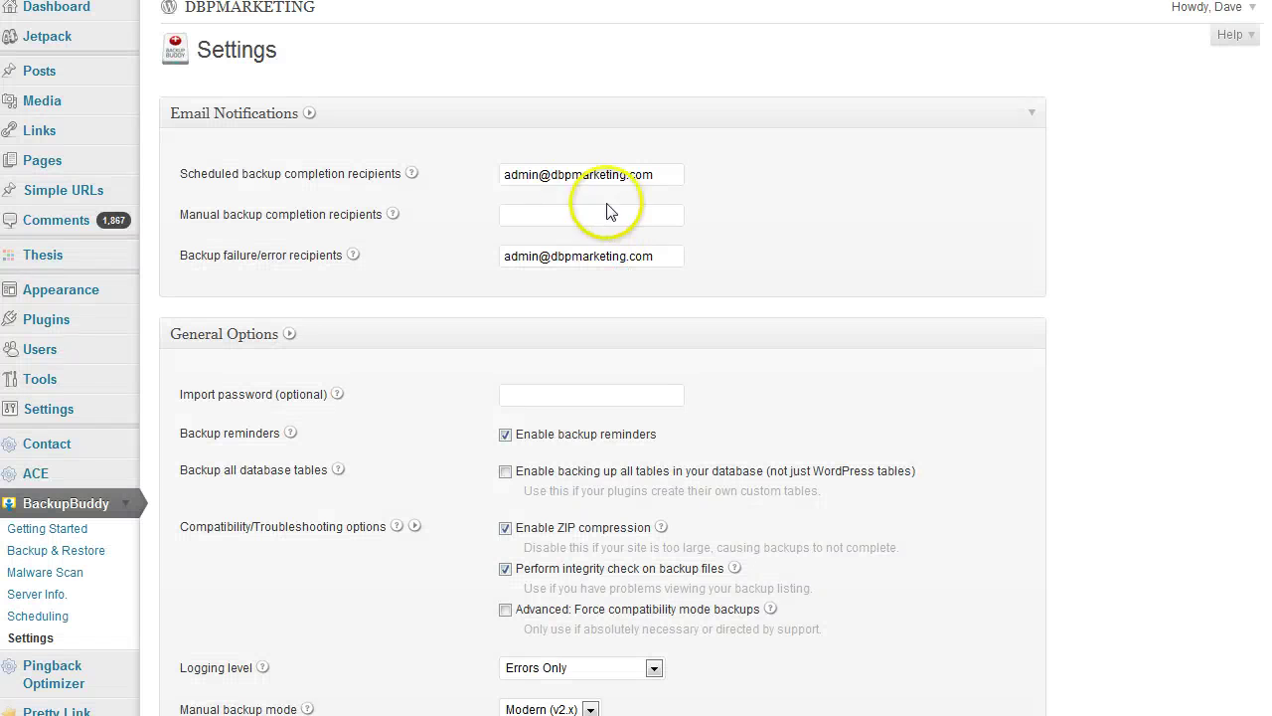
{"action": "left_click", "coordinate": [533, 175]}
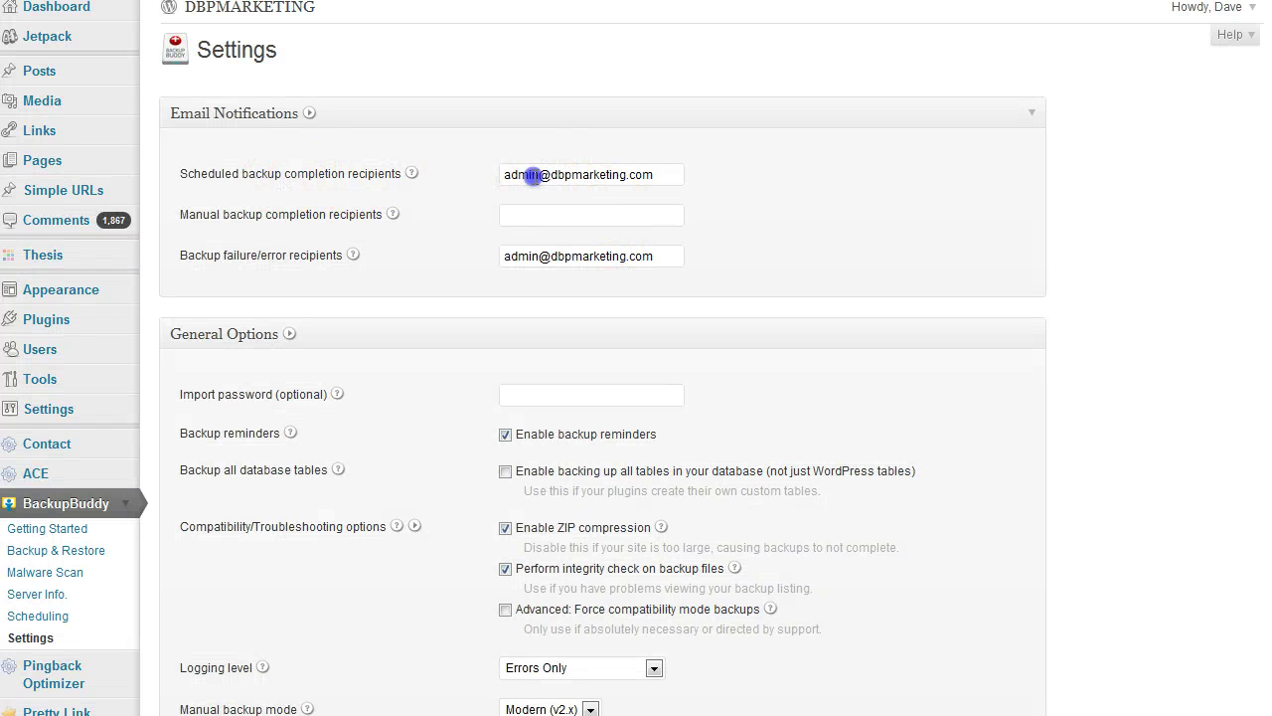
{"action": "left_click", "coordinate": [639, 176]}
{"action": "left_click", "coordinate": [438, 210]}
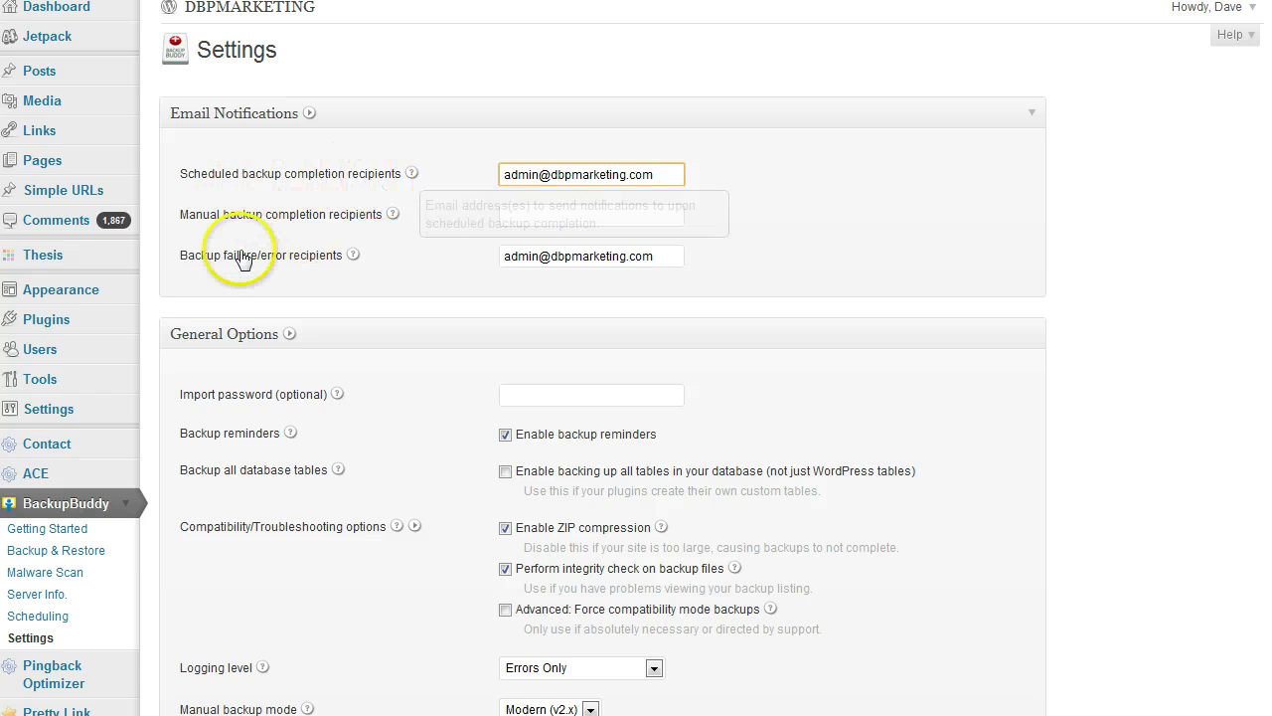
{"action": "left_click", "coordinate": [567, 256]}
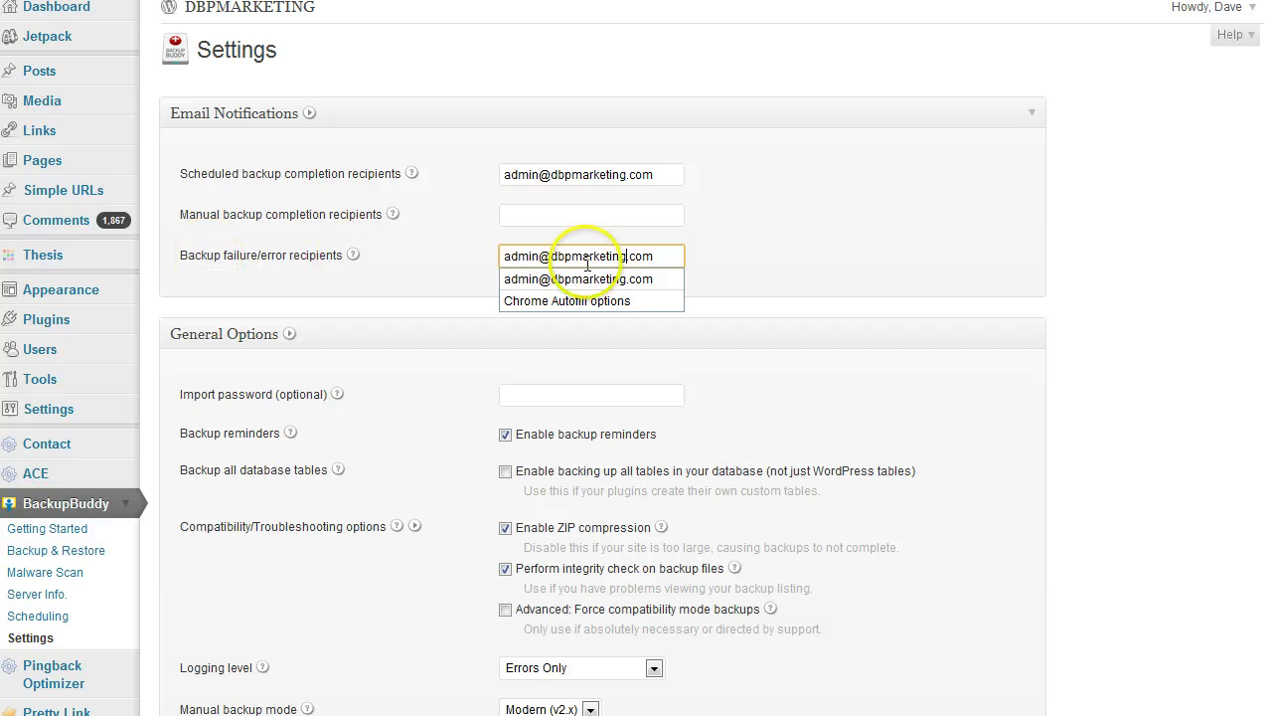
{"action": "scroll", "coordinate": [761, 264], "scroll_direction": "down", "scroll_amount": 2}
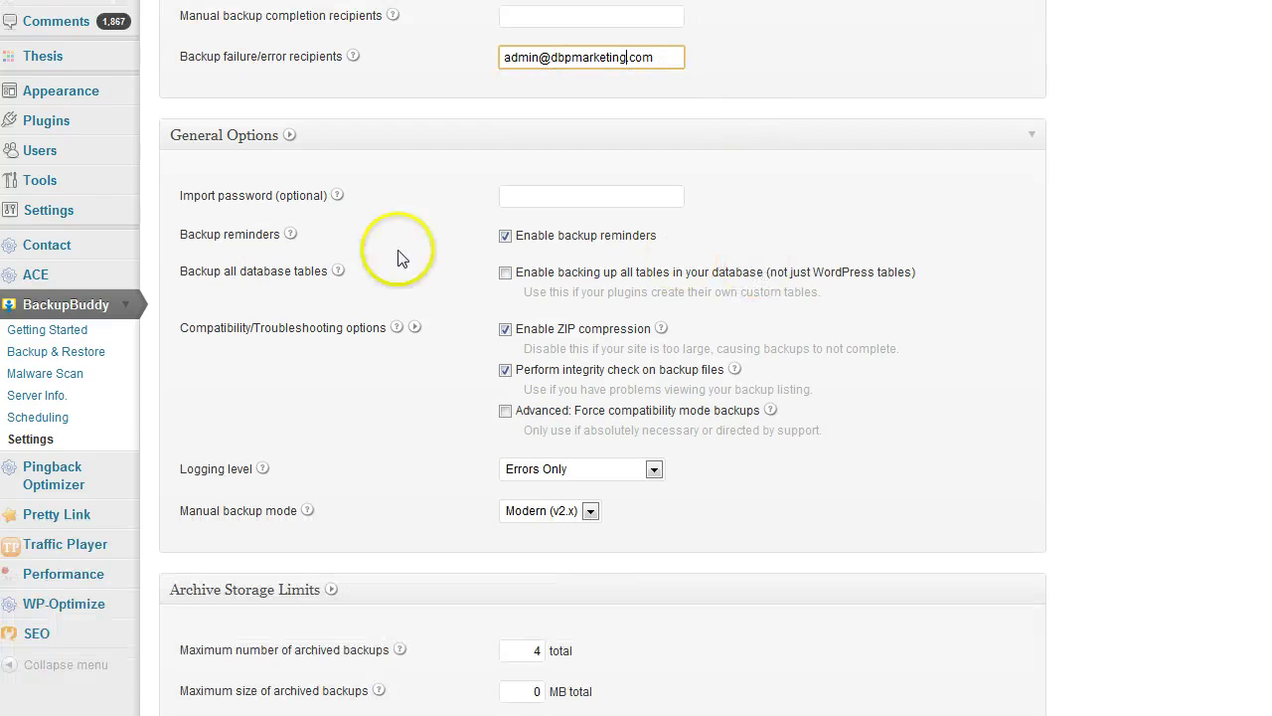
{"action": "left_click", "coordinate": [545, 195]}
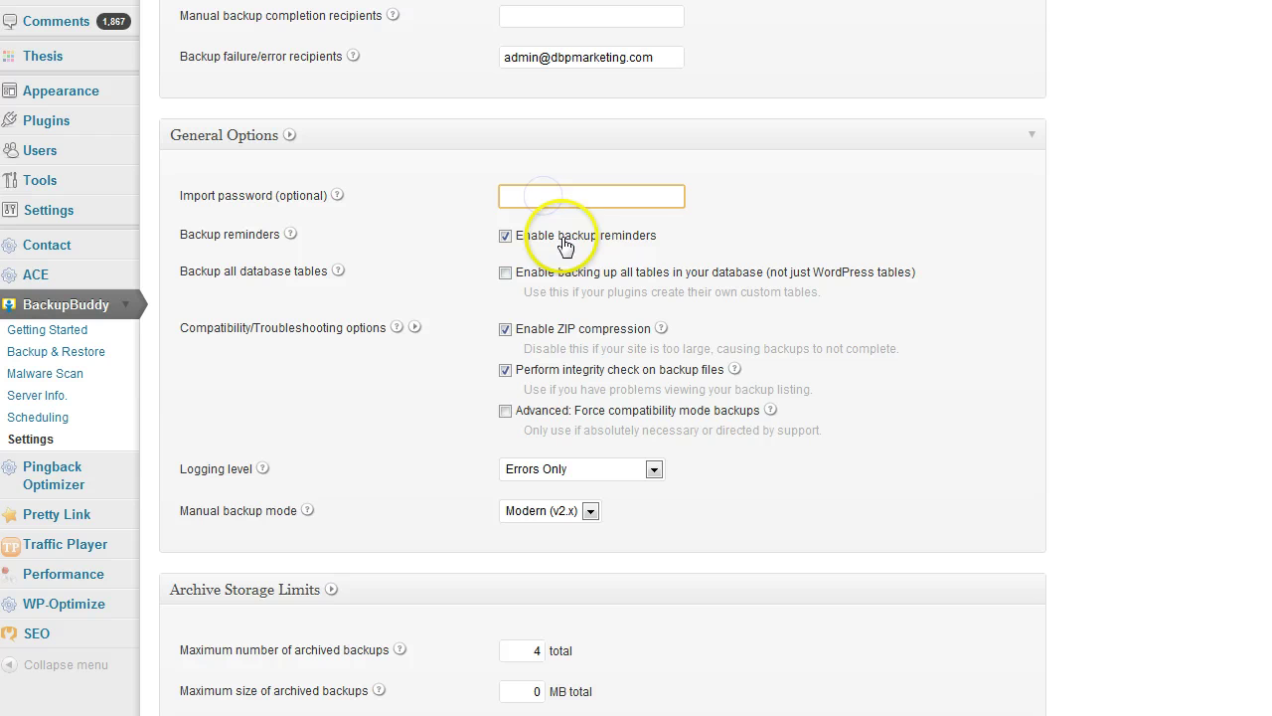
{"action": "scroll", "coordinate": [510, 312], "scroll_direction": "down", "scroll_amount": 1}
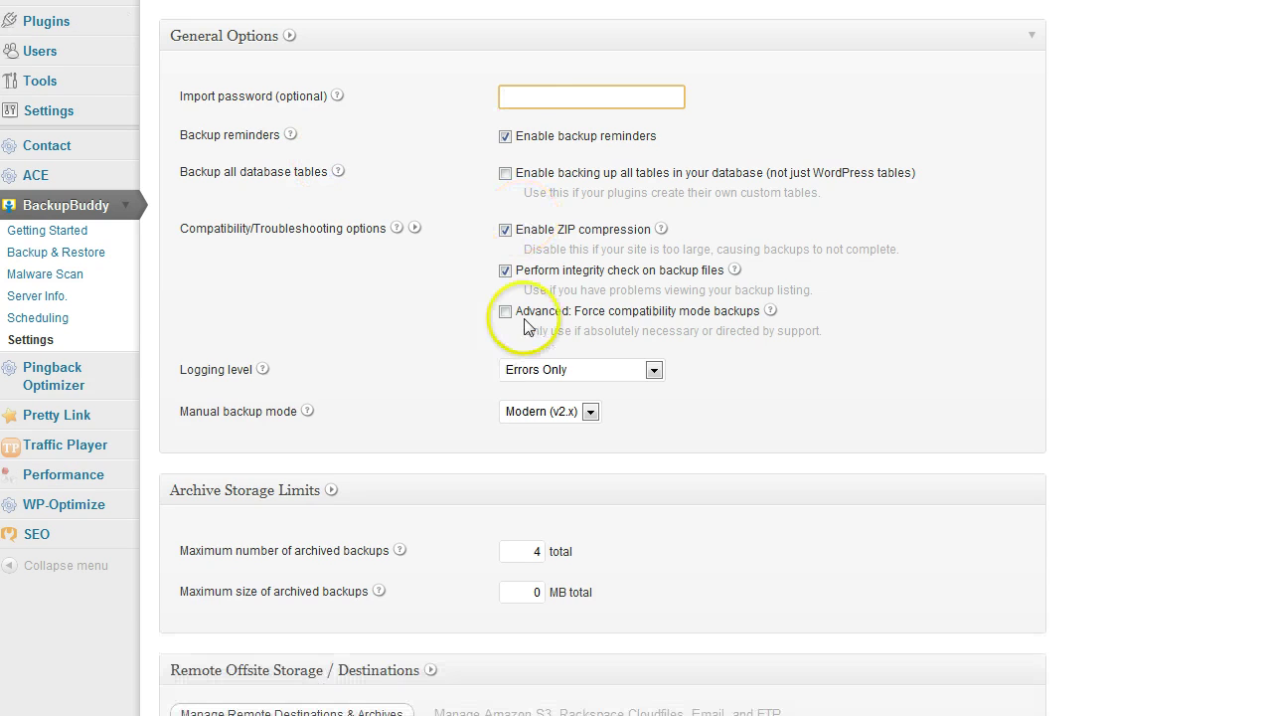
{"action": "scroll", "coordinate": [537, 253], "scroll_direction": "down", "scroll_amount": 2}
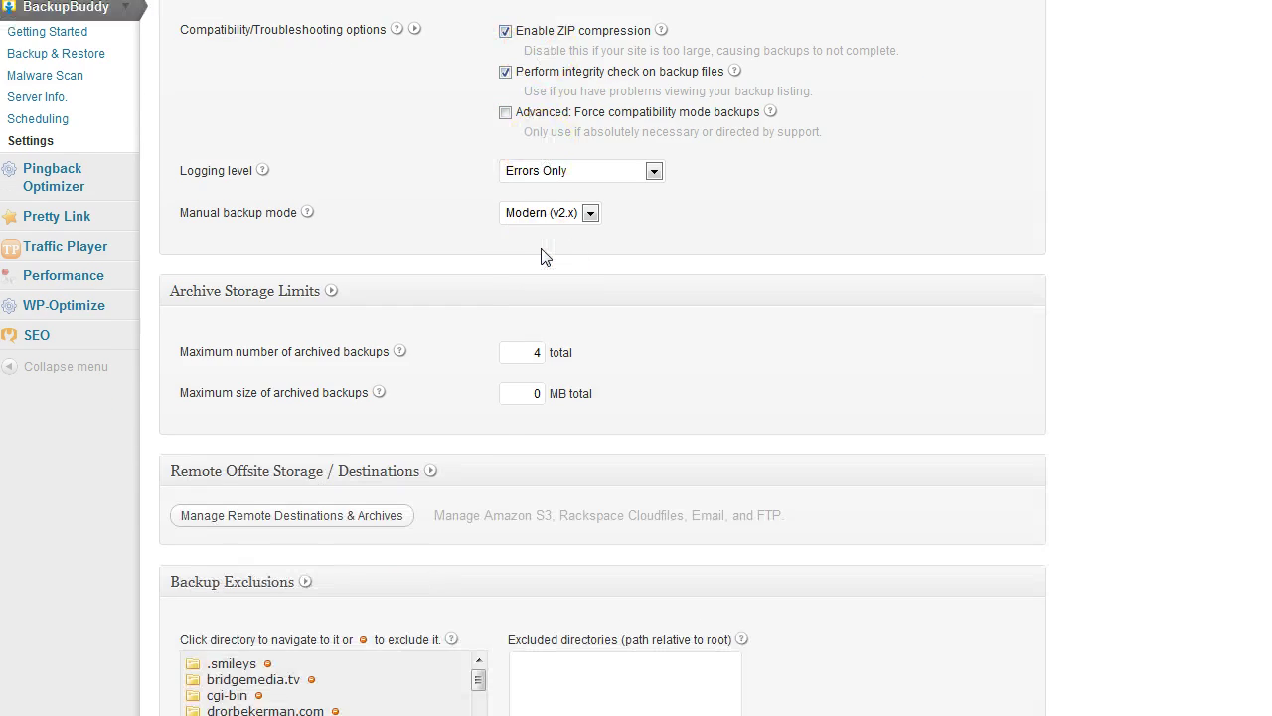
- Open the remote destinations manager, review the Amazon S3, Dropbox, Rackspace Cloudfiles, FTP and Email destination options, and close it
{"action": "scroll", "coordinate": [545, 256], "scroll_direction": "up", "scroll_amount": 1}
{"action": "left_click", "coordinate": [258, 616]}
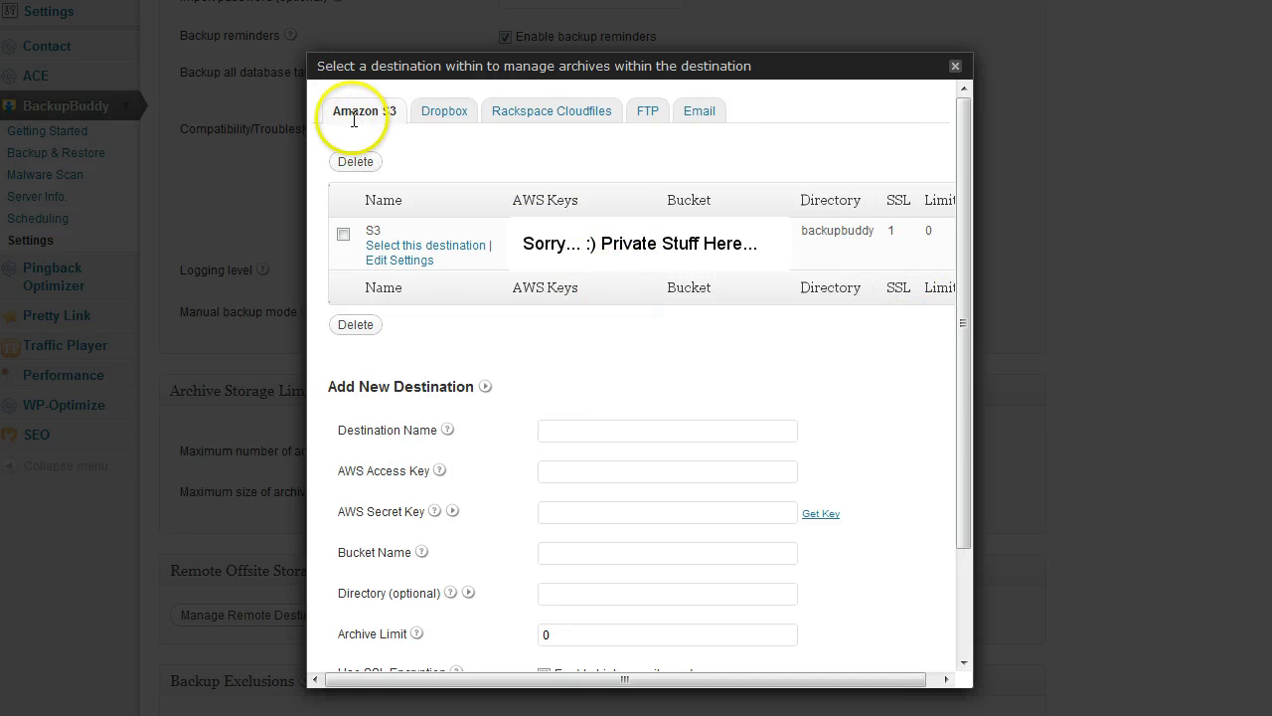
{"action": "left_click", "coordinate": [429, 113]}
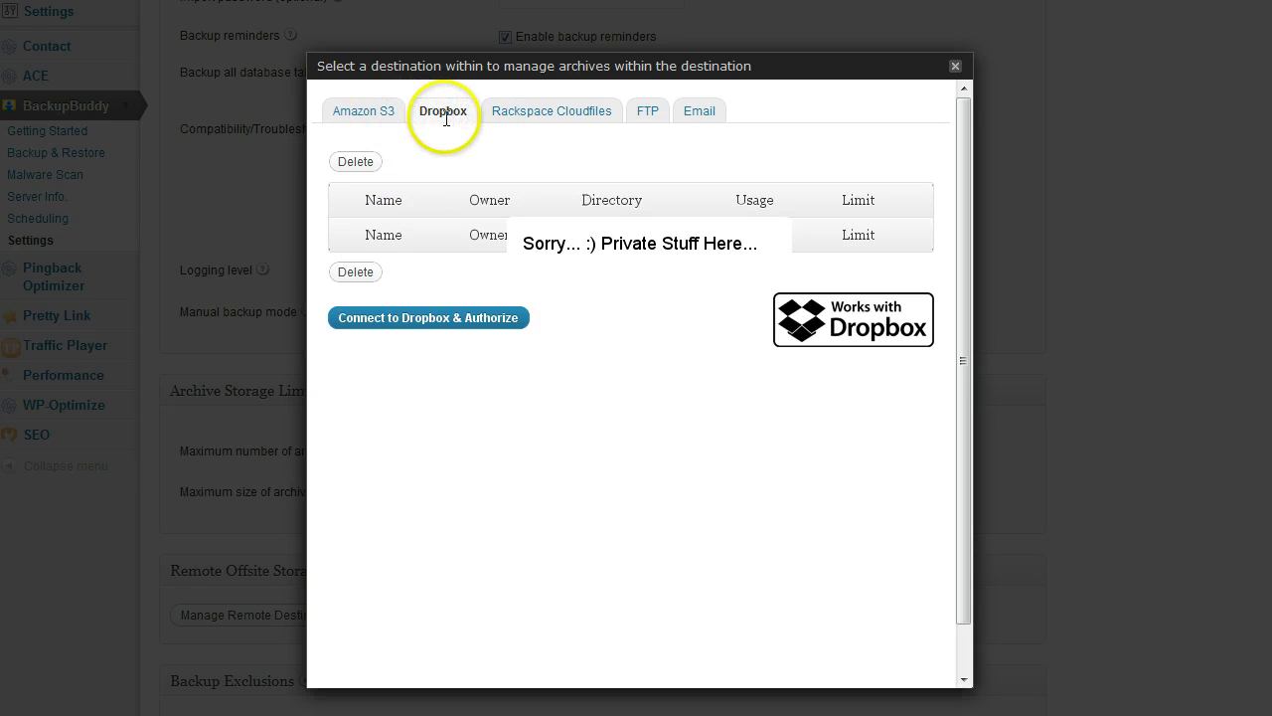
{"action": "left_click", "coordinate": [369, 113]}
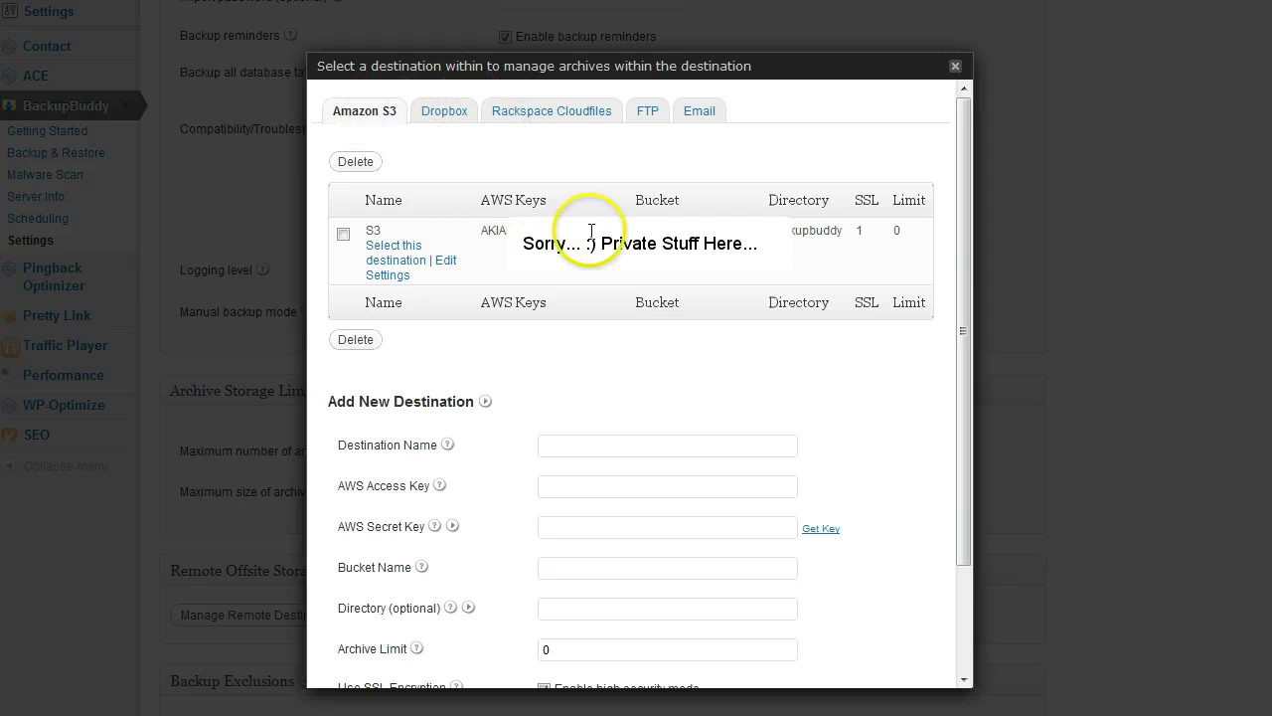
{"action": "left_click", "coordinate": [449, 113]}
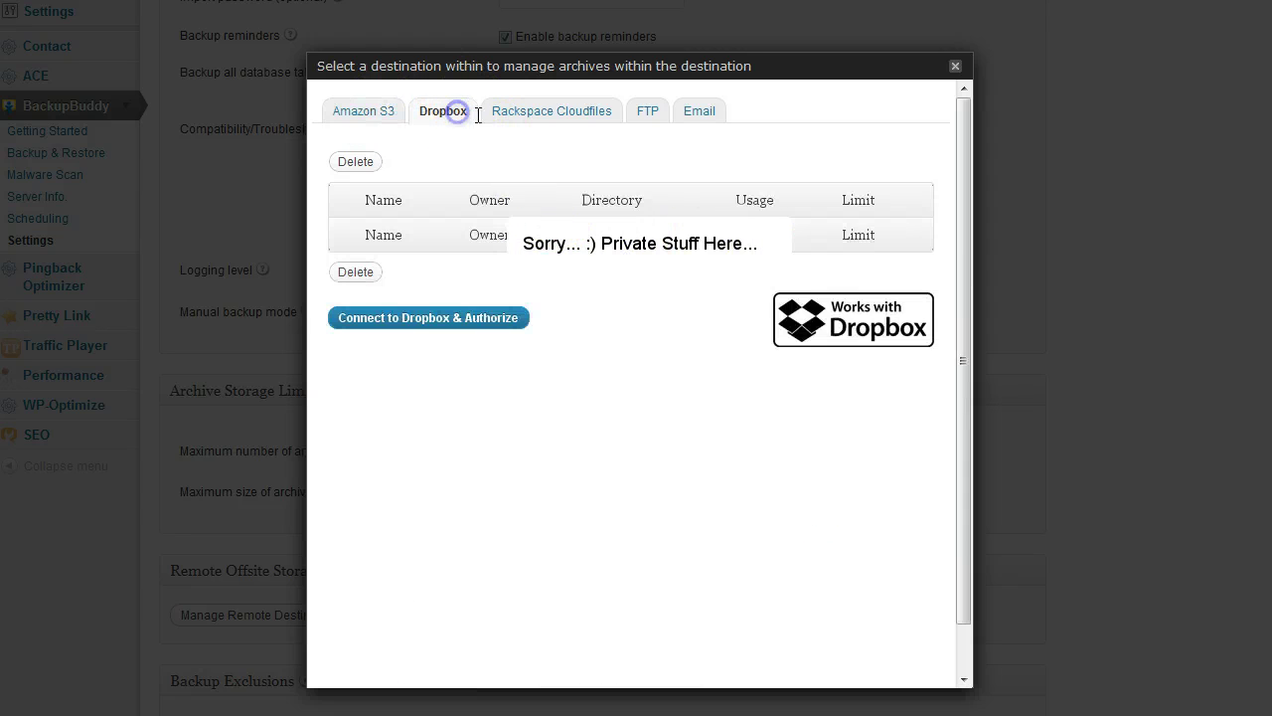
{"action": "left_click", "coordinate": [515, 117]}
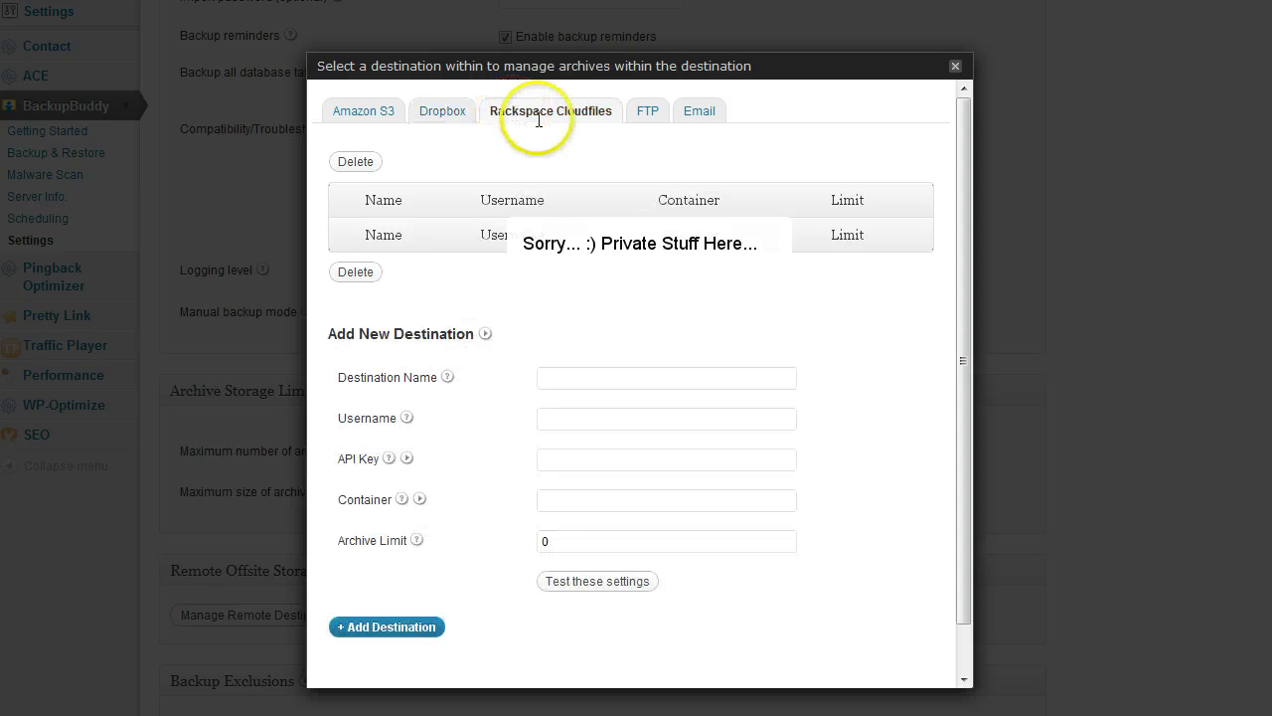
{"action": "left_click", "coordinate": [647, 112]}
{"action": "left_click", "coordinate": [693, 111]}
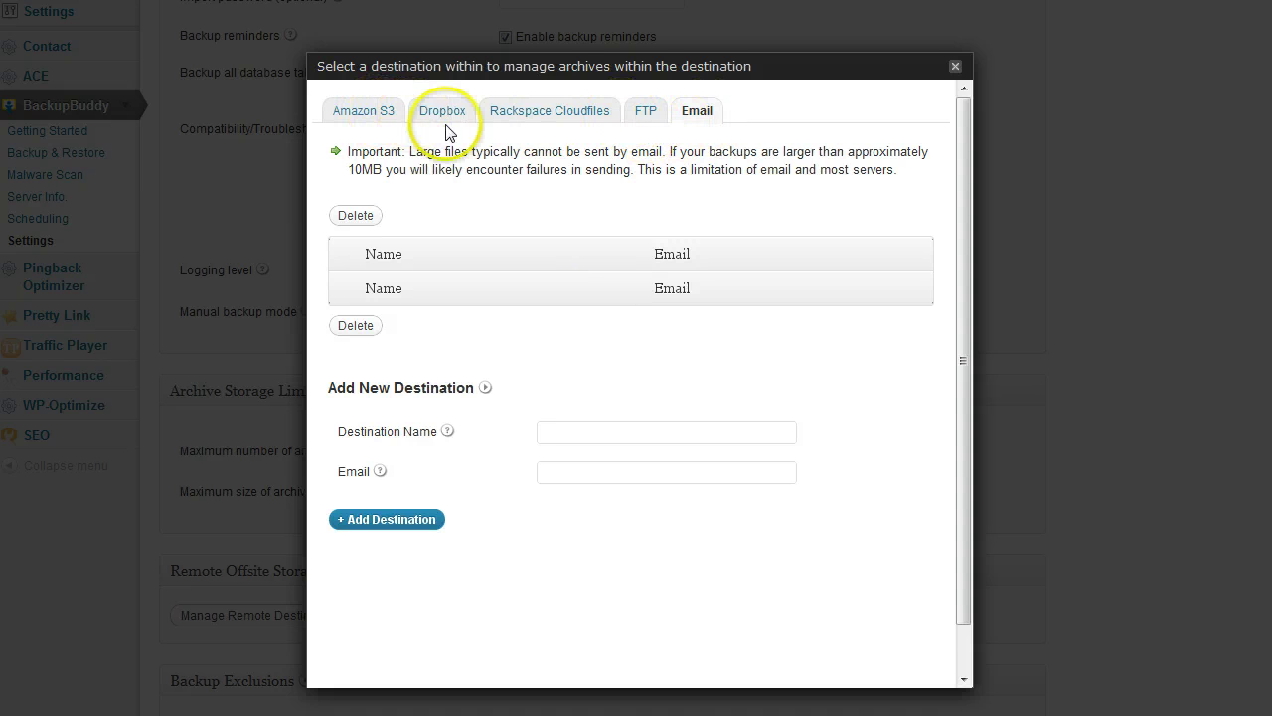
{"action": "left_click", "coordinate": [955, 67]}
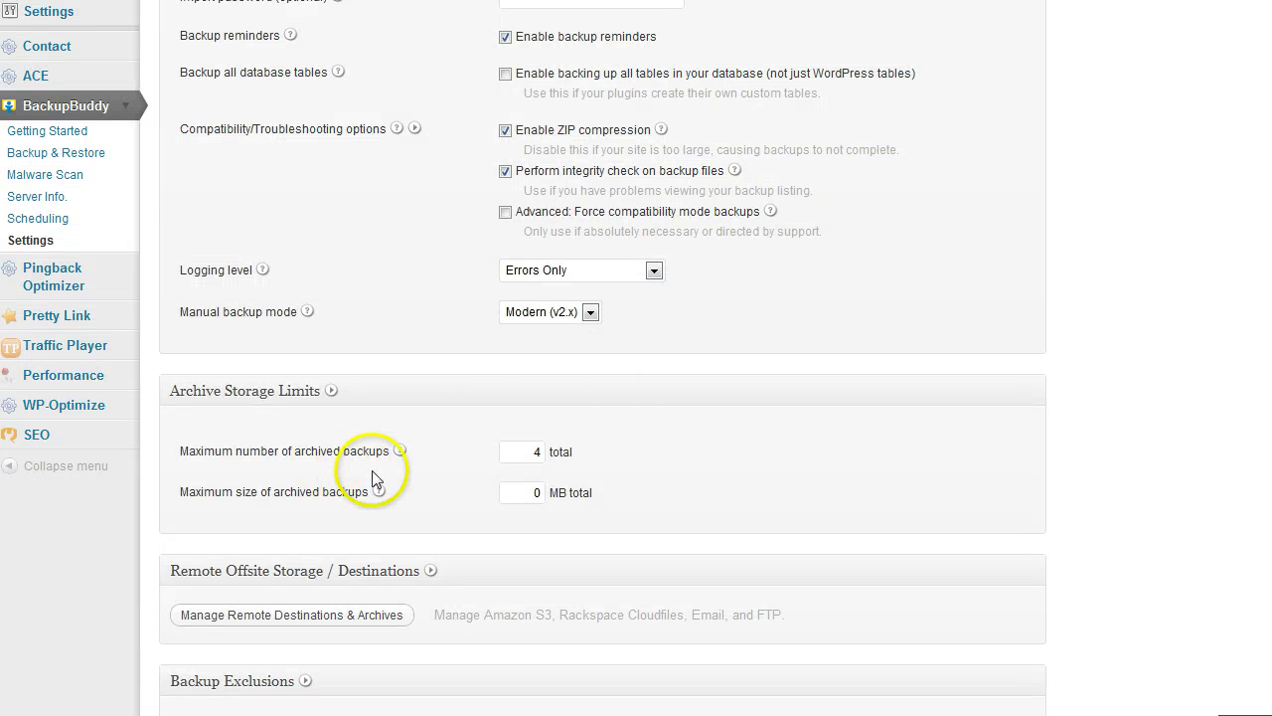
- Return to the Backup & Restore page and review the Restore/Migrate option and the local backup archives
{"action": "scroll", "coordinate": [619, 437], "scroll_direction": "up", "scroll_amount": 5}
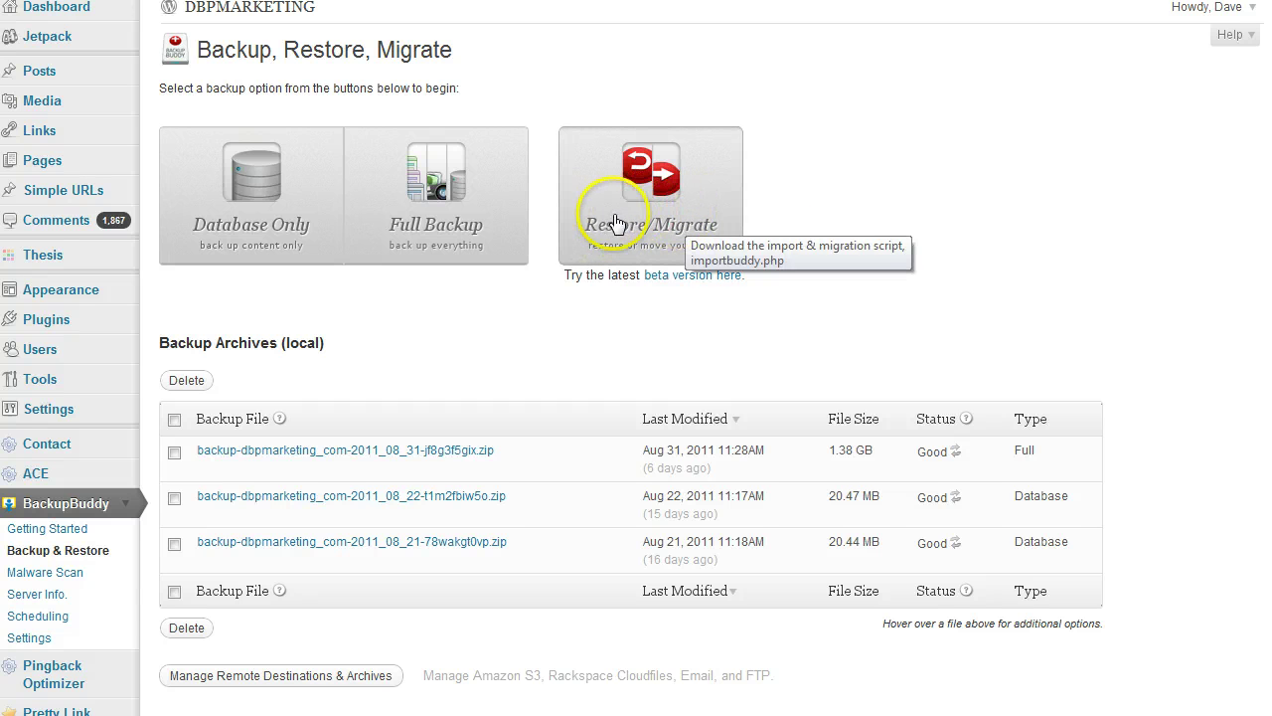
{"action": "scroll", "coordinate": [636, 209], "scroll_direction": "down", "scroll_amount": 3}
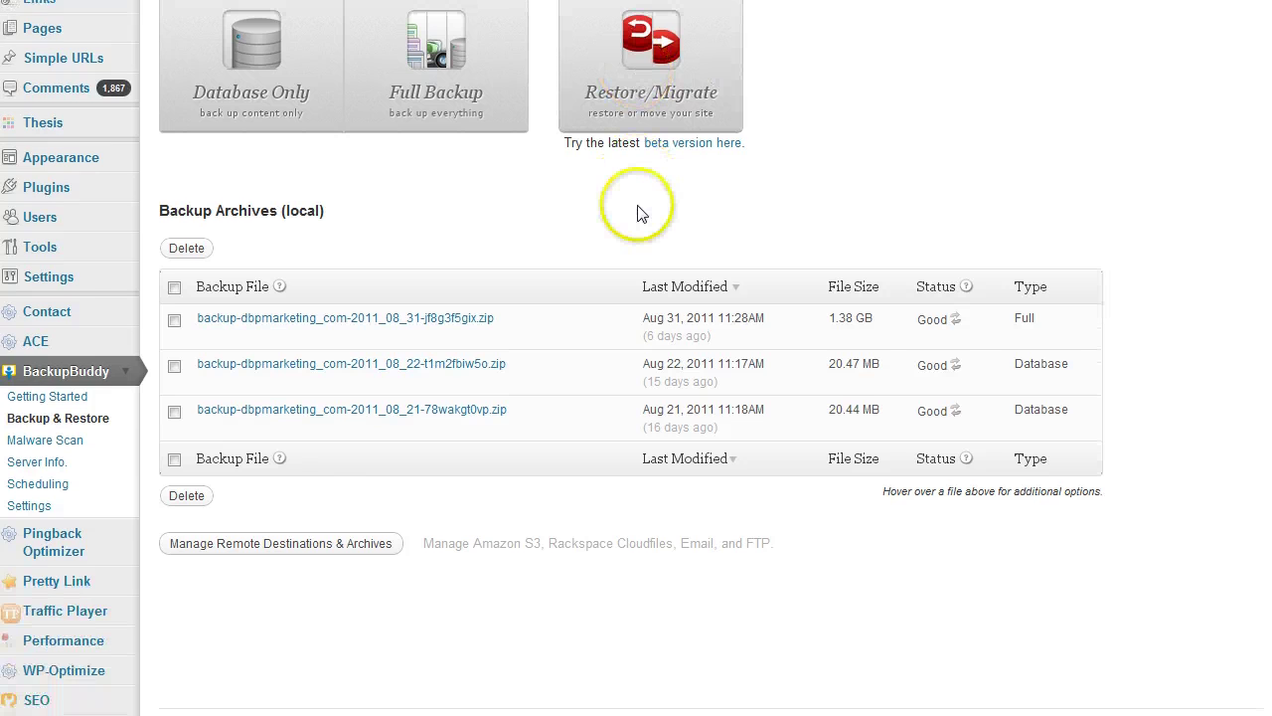
{"action": "scroll", "coordinate": [636, 208], "scroll_direction": "up", "scroll_amount": 3}
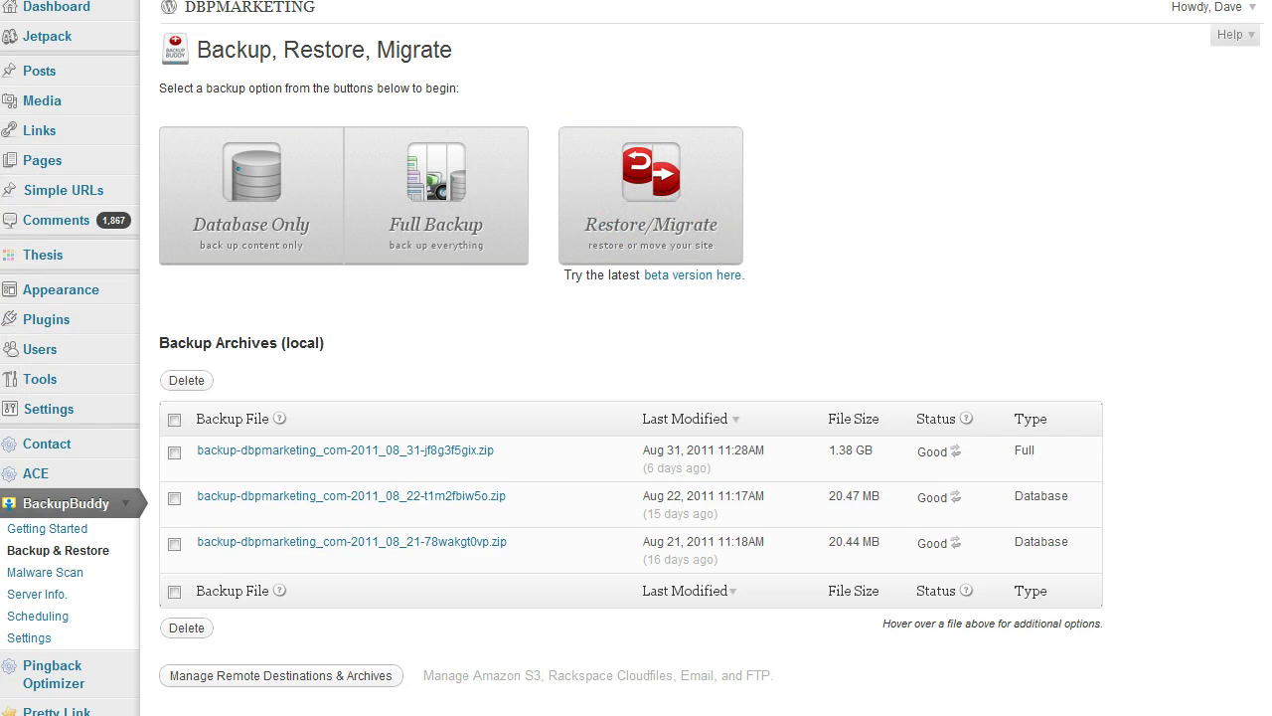